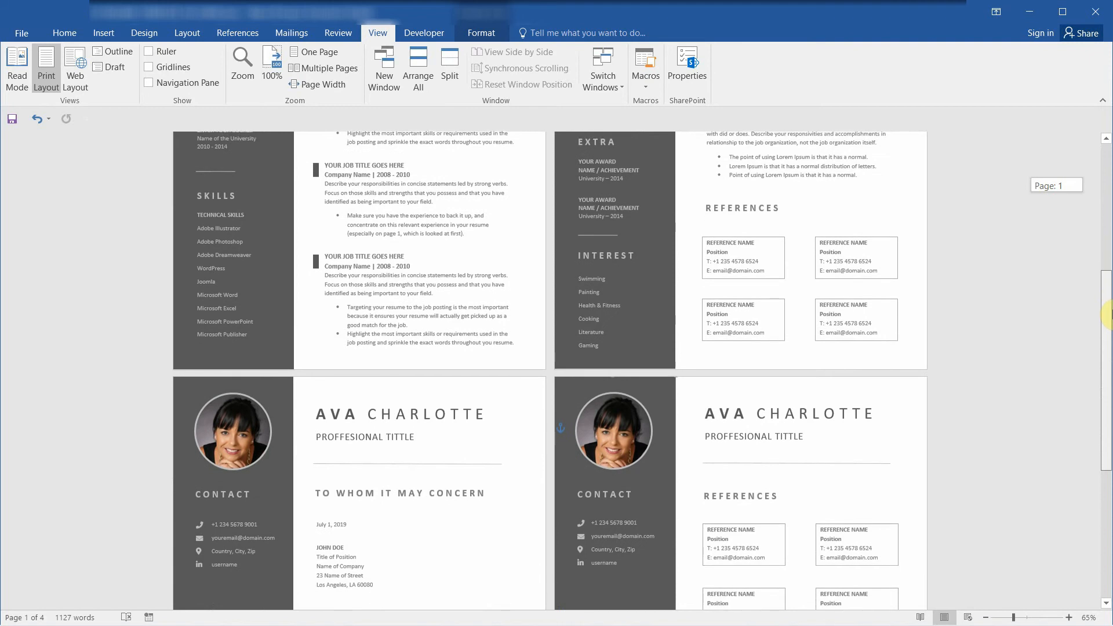
# - Open the document CV PAGE 1.docx saved on the desktop
pyautogui.moveTo(1108, 307); pyautogui.dragTo(1108, 209)
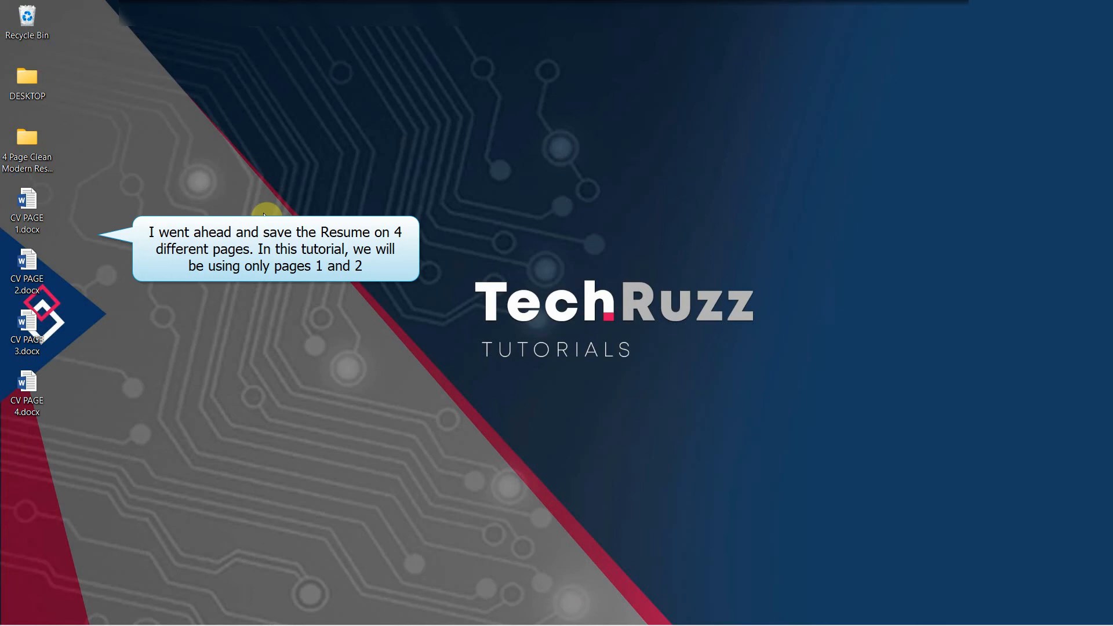
pyautogui.click(29, 208)
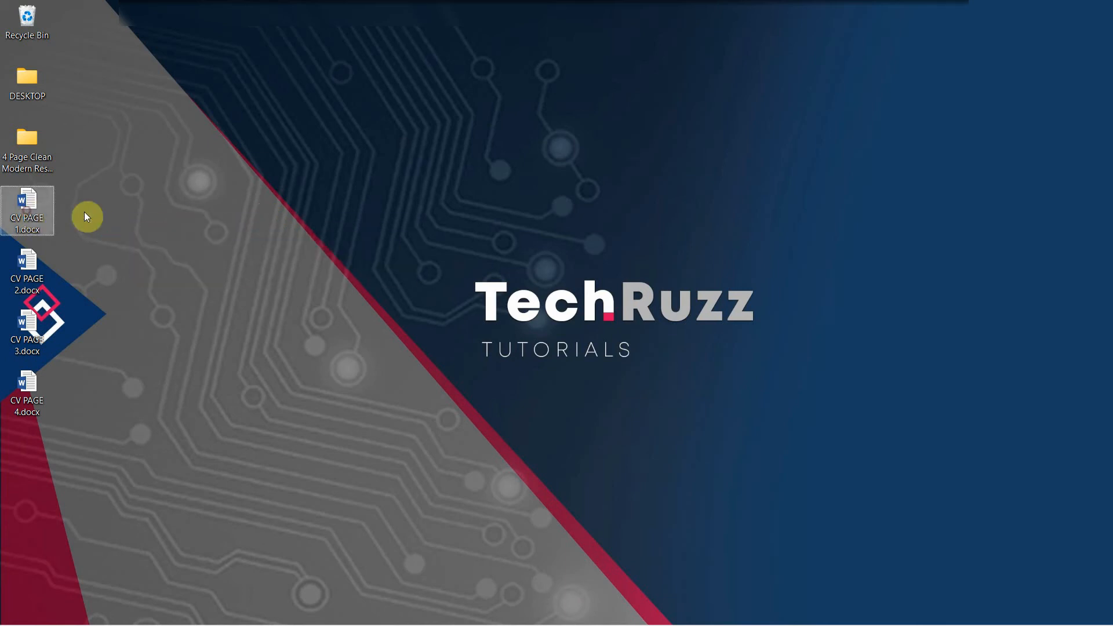
pyautogui.doubleClick(33, 204)
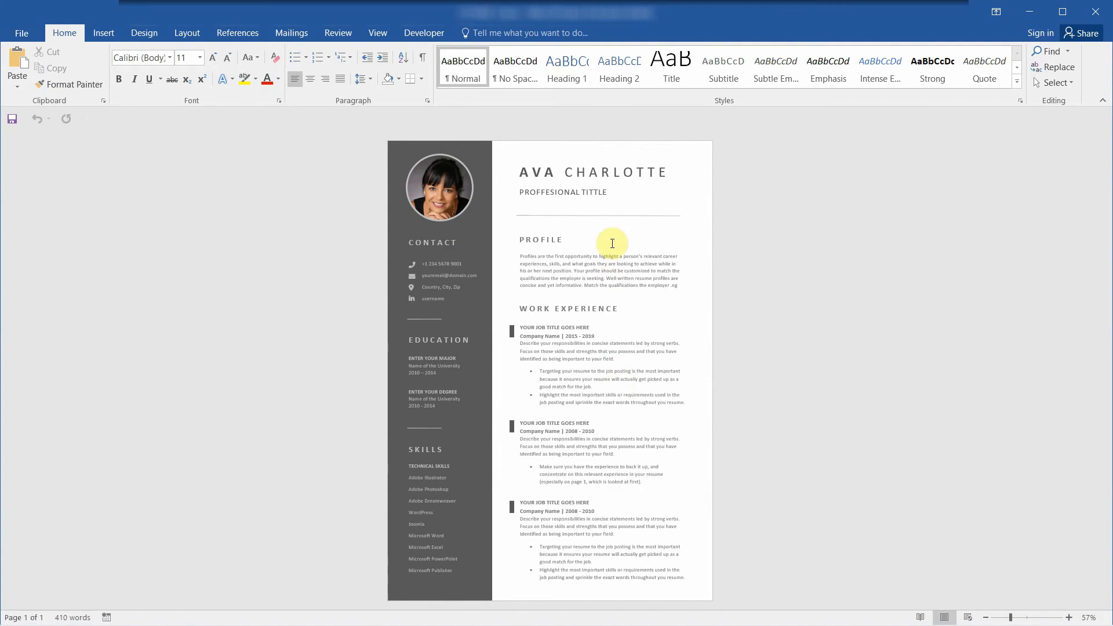
# - Examine the separate editable objects of the header and main column: name, photo, profile text and work experience
pyautogui.click(599, 164)
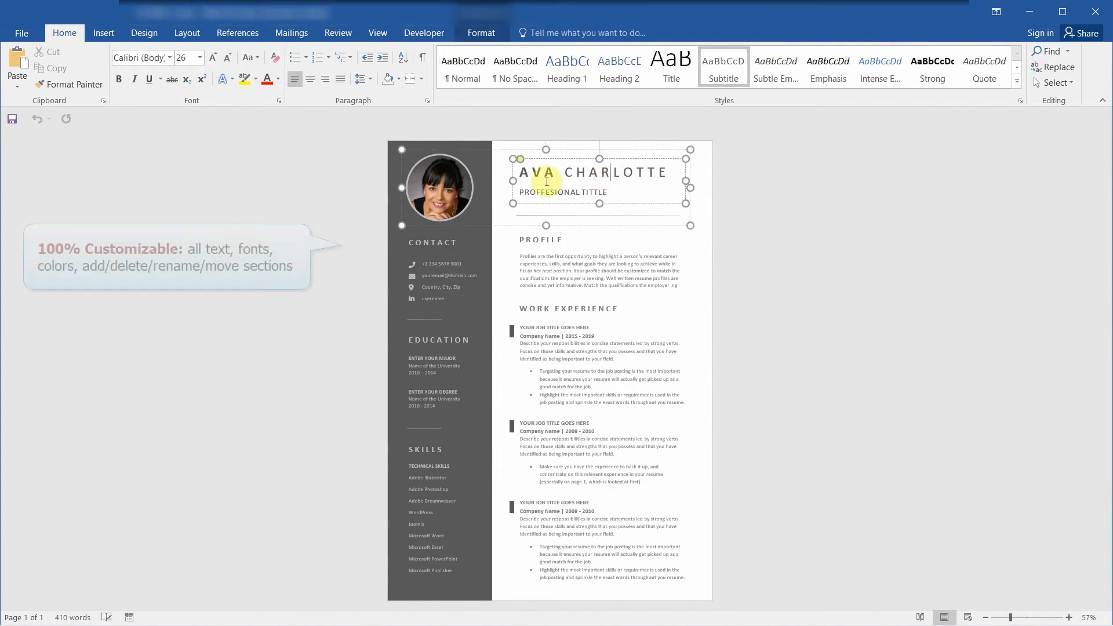
pyautogui.click(445, 194)
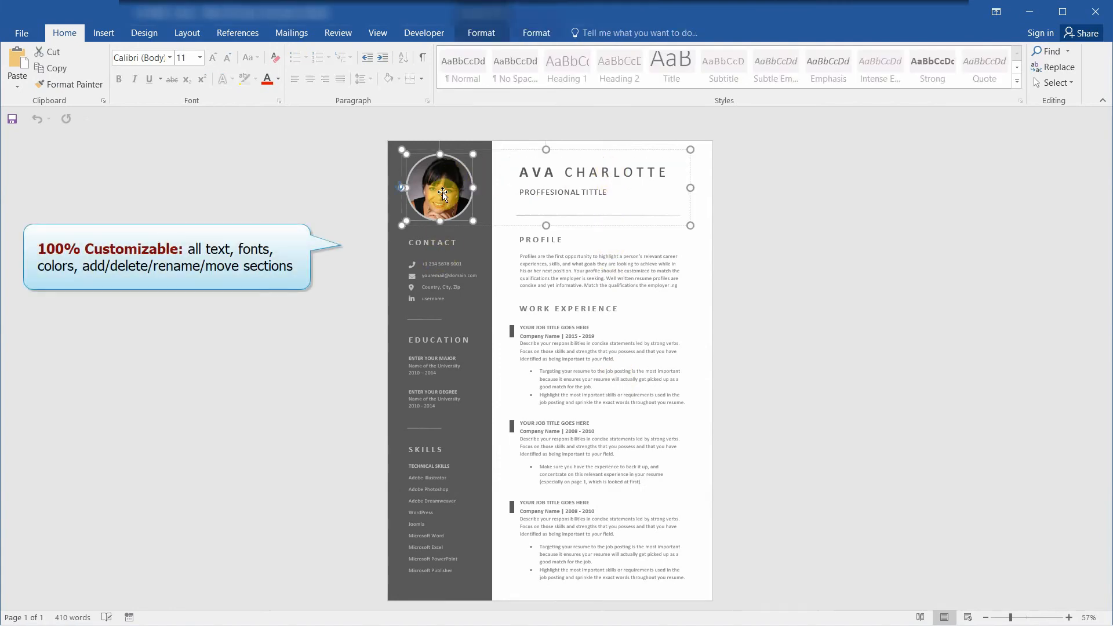
pyautogui.click(580, 173)
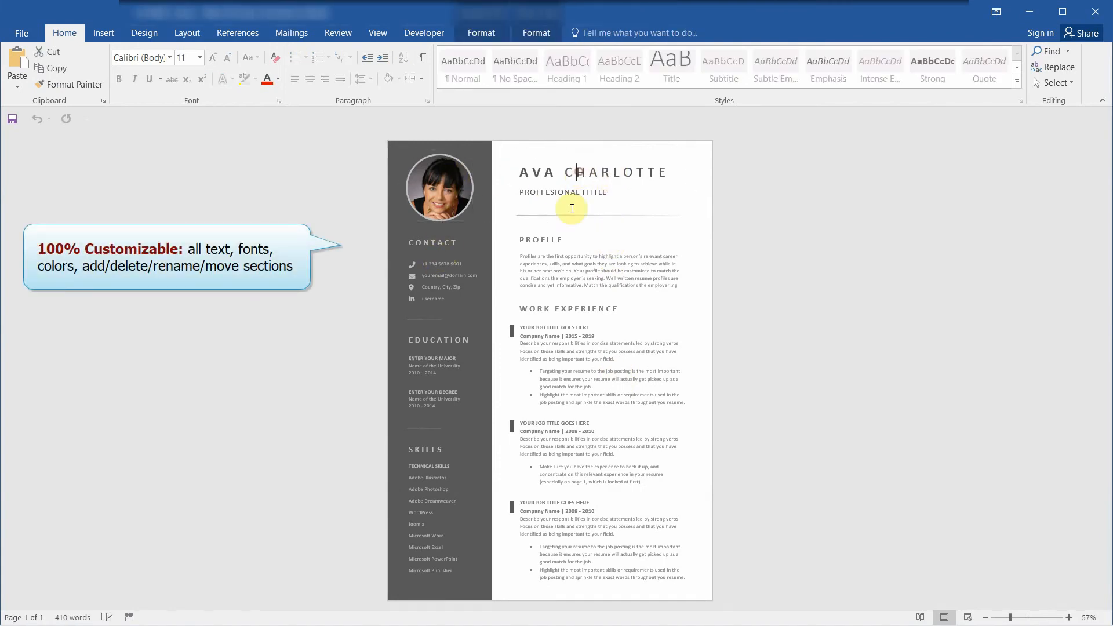
pyautogui.click(545, 236)
pyautogui.click(569, 309)
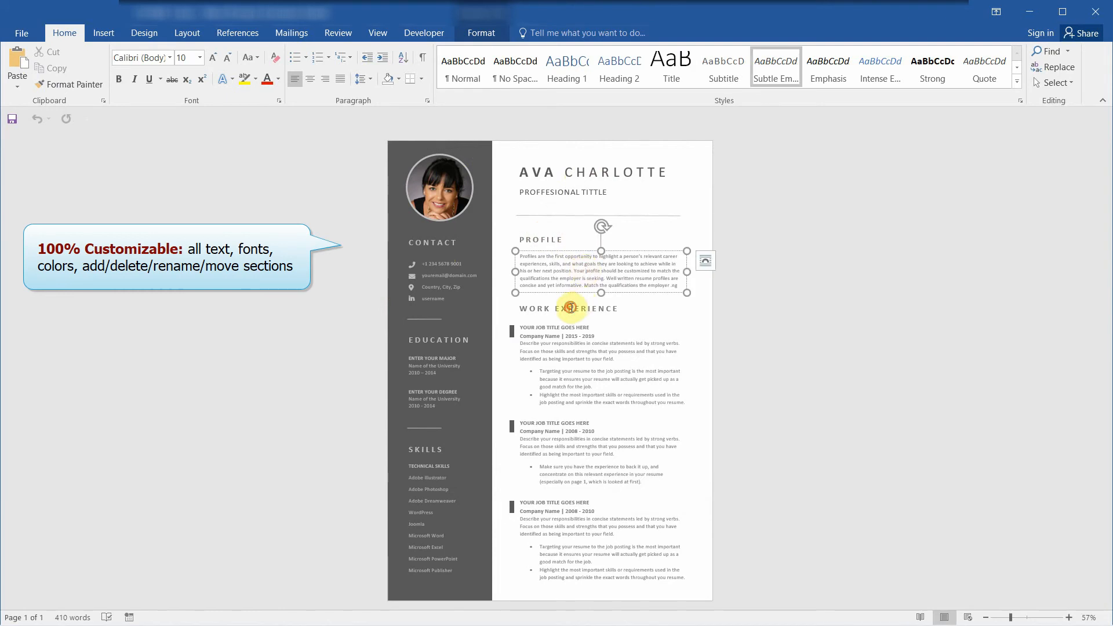
pyautogui.click(566, 350)
# - Examine the sidebar's contact, education and skills text boxes, icons, divider lines and dark background panel
pyautogui.click(440, 250)
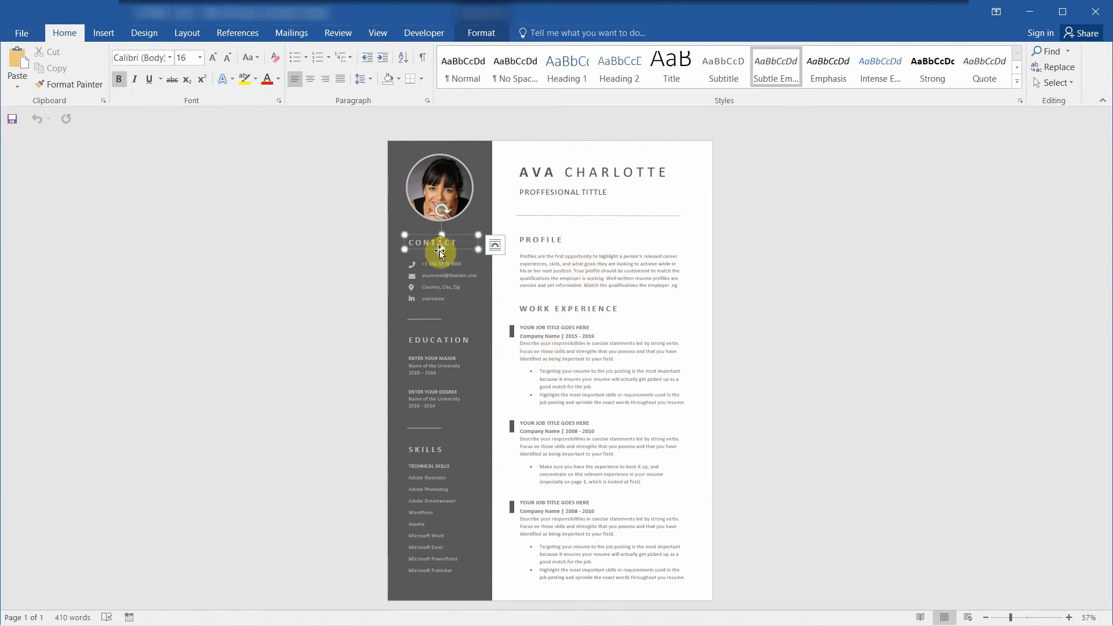
pyautogui.click(436, 275)
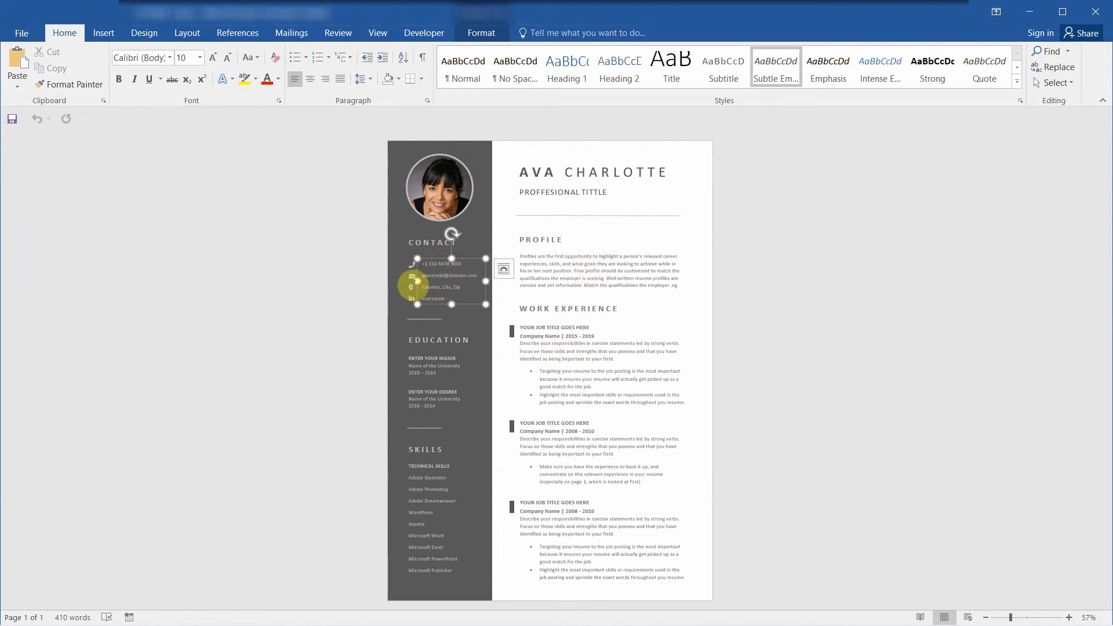
pyautogui.click(413, 283)
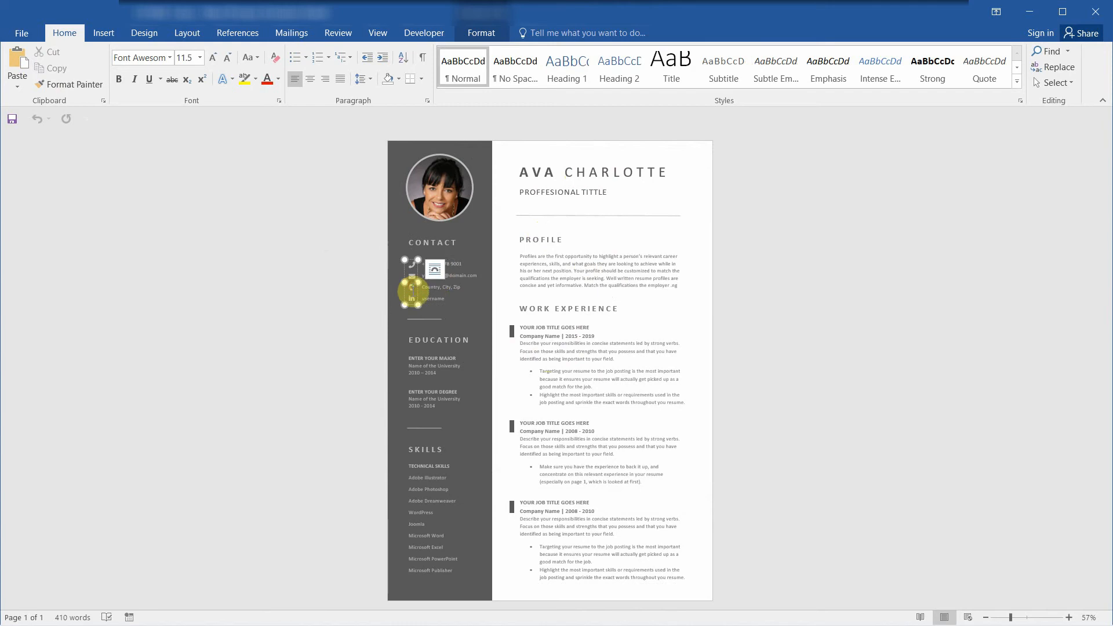
pyautogui.click(431, 318)
pyautogui.click(433, 348)
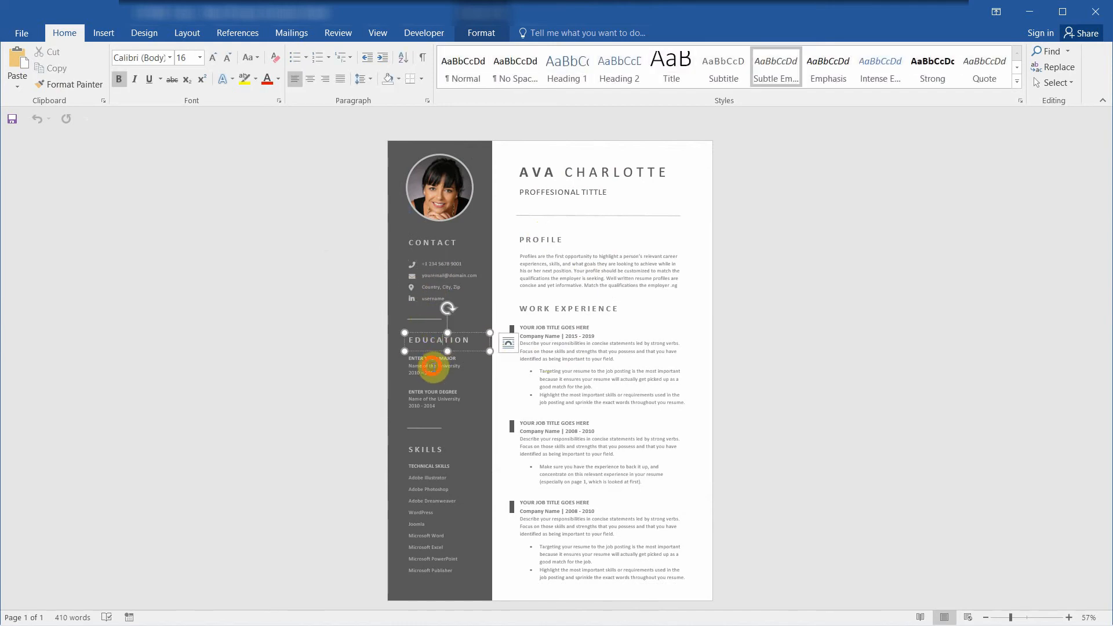
pyautogui.click(432, 364)
pyautogui.click(429, 429)
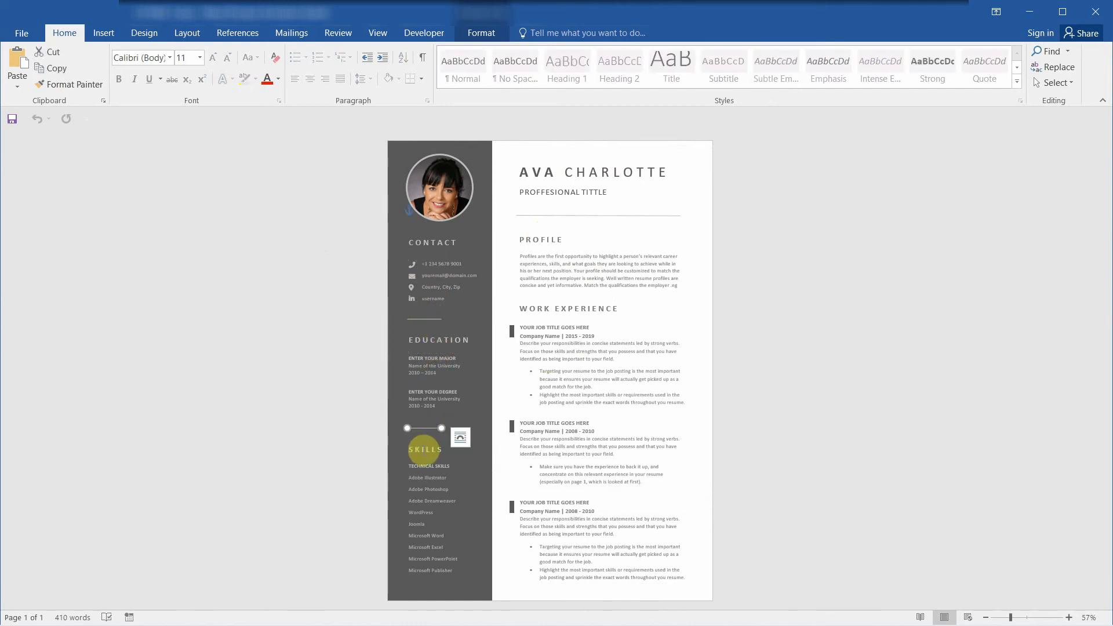
pyautogui.click(424, 450)
pyautogui.click(428, 471)
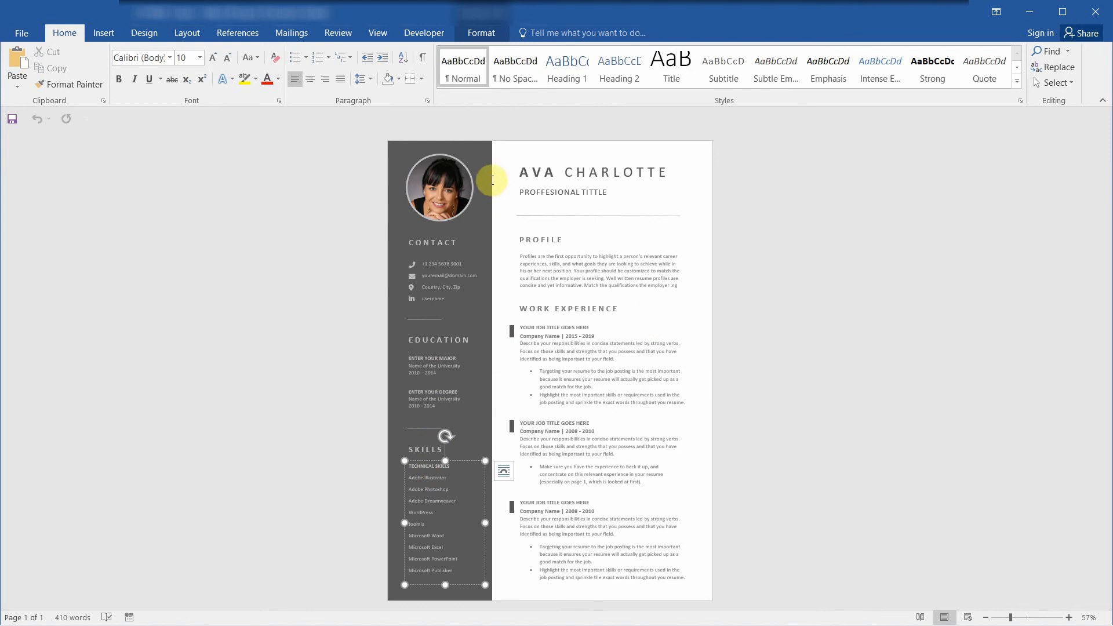
pyautogui.click(480, 156)
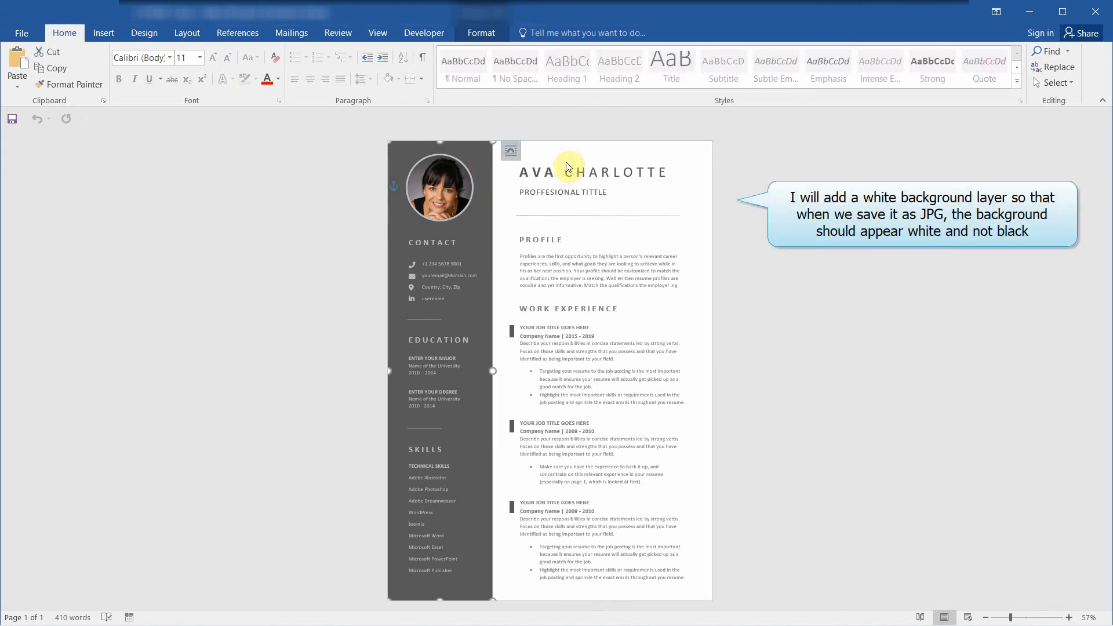
pyautogui.click(701, 152)
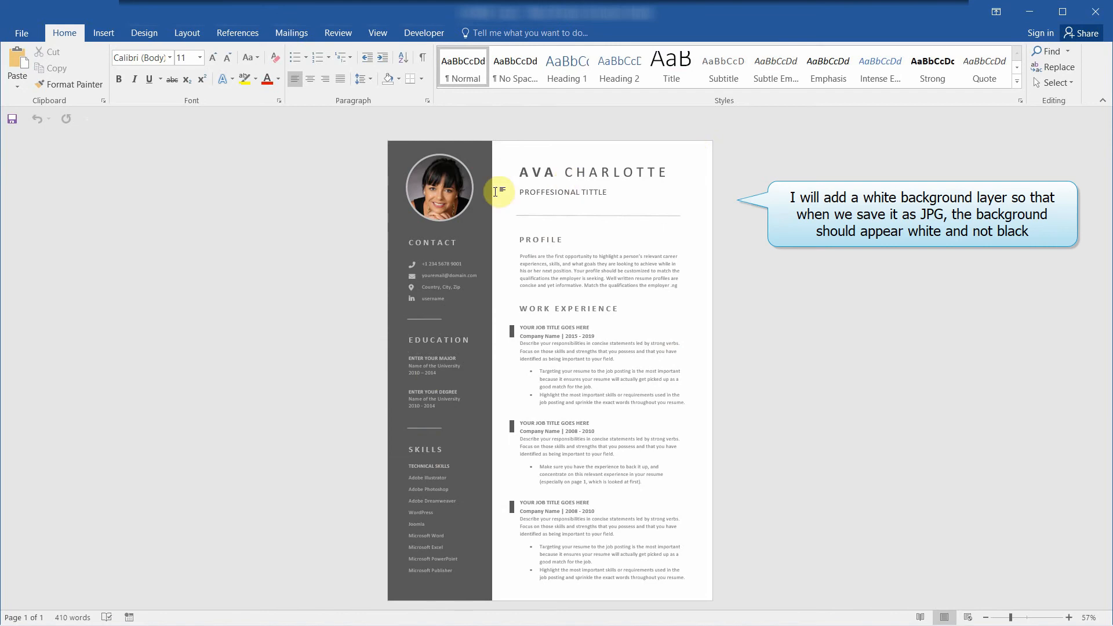
# - Draw a rectangle about 11.63" high and 5.6" wide over the white page area beside the dark sidebar
pyautogui.click(101, 34)
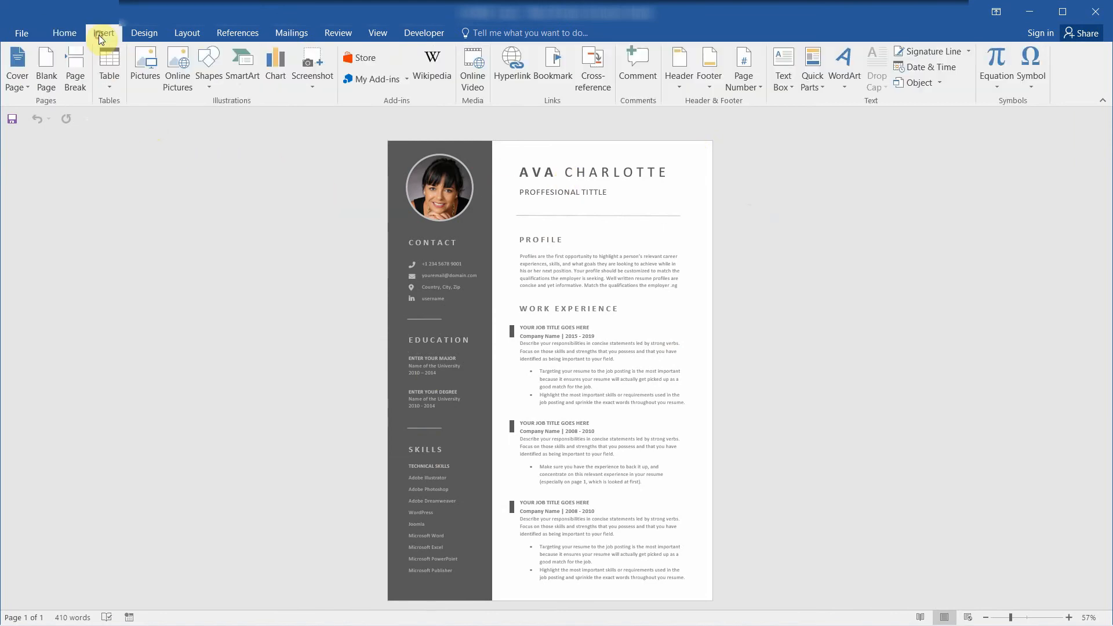
pyautogui.click(210, 87)
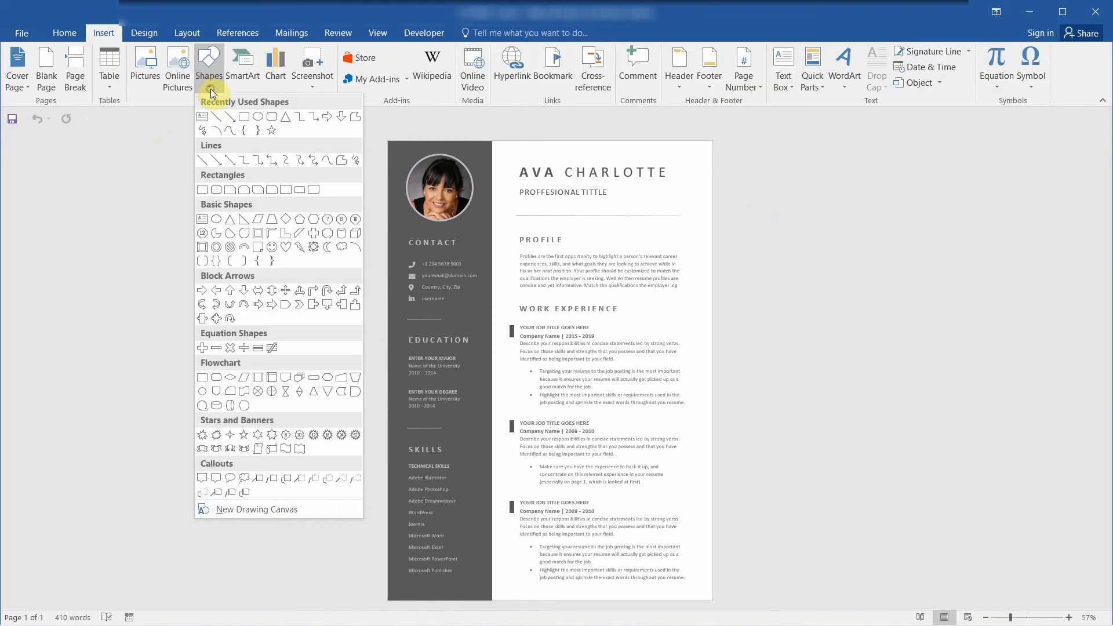
pyautogui.click(244, 117)
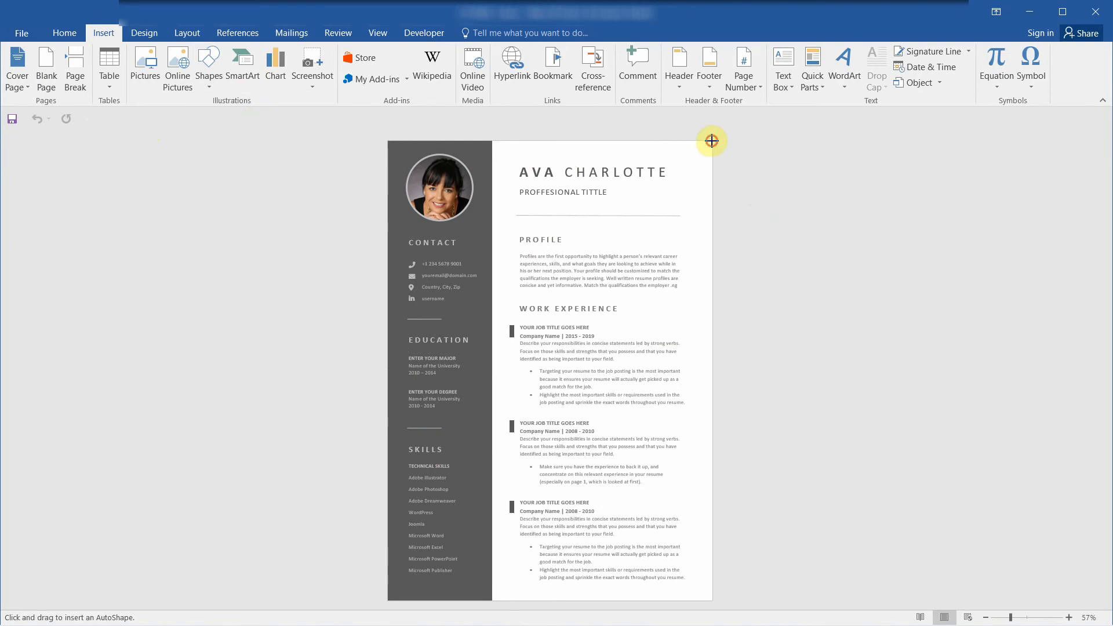
pyautogui.moveTo(712, 141); pyautogui.dragTo(491, 600)
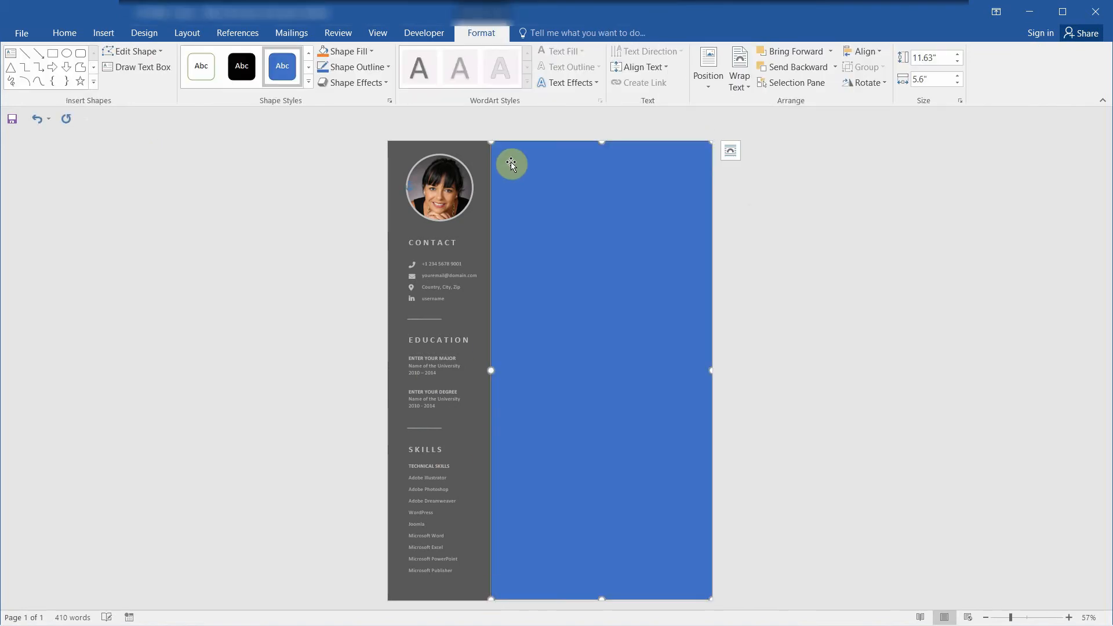
# - Set the new rectangle's height to 11.69" and width to 5.62", and align it to the vertical middle
pyautogui.click(411, 148)
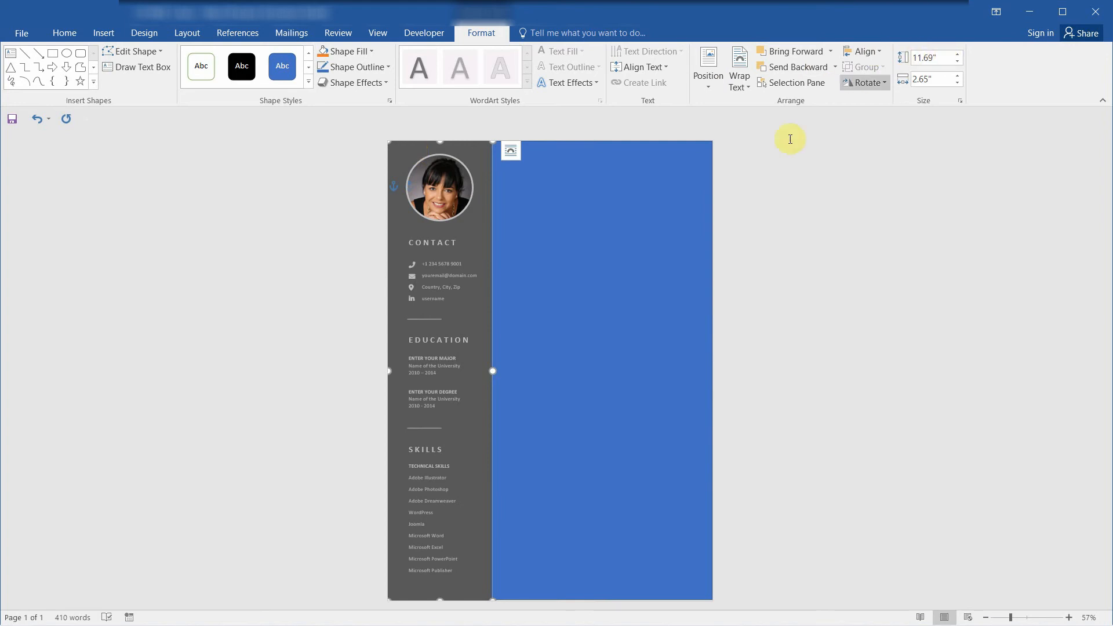
pyautogui.click(663, 173)
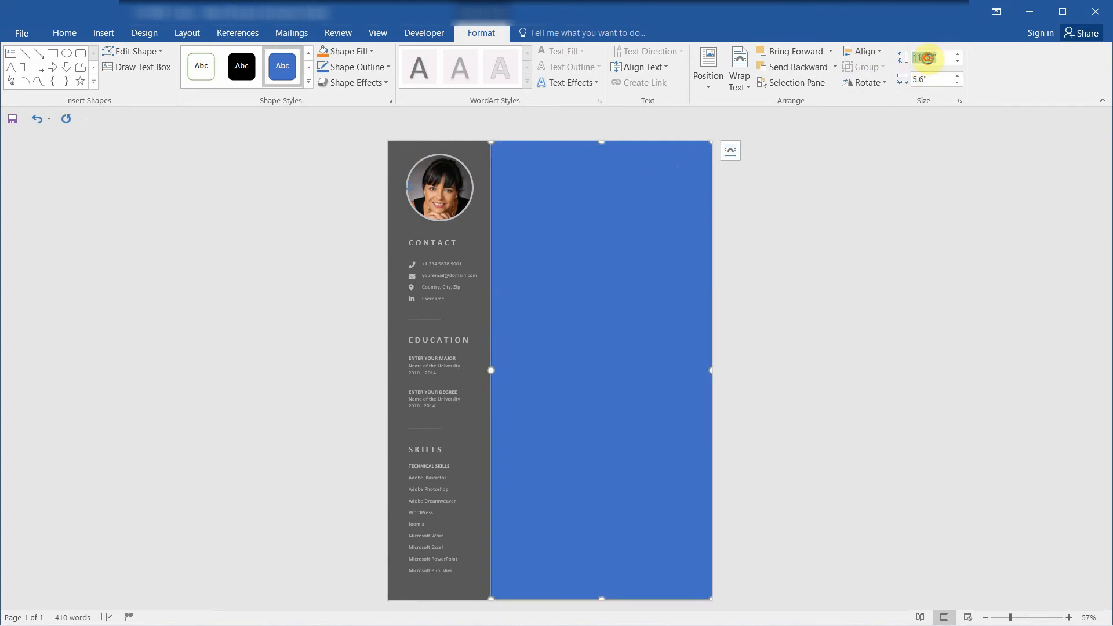
pyautogui.click(932, 57)
pyautogui.write('9')
pyautogui.press('Return')
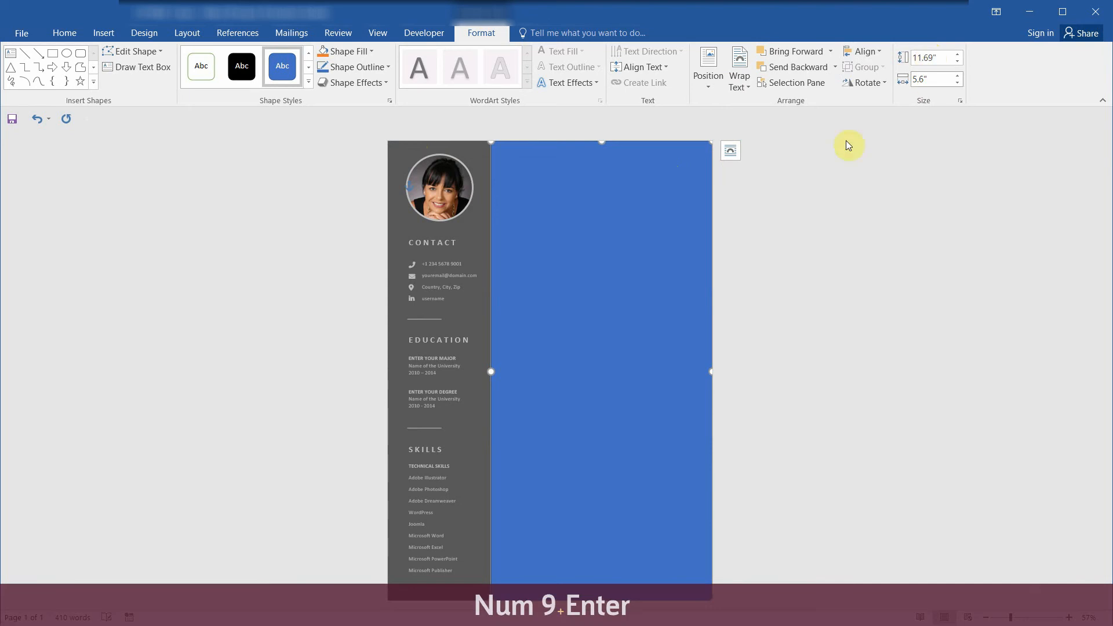
pyautogui.click(924, 80)
pyautogui.click(922, 79)
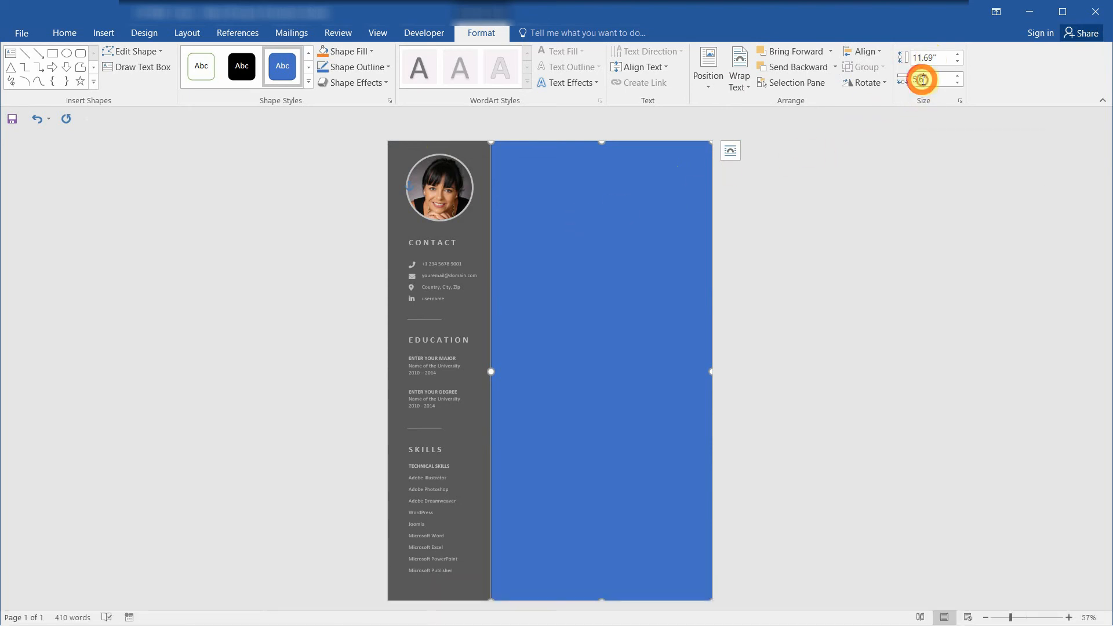
pyautogui.write('2')
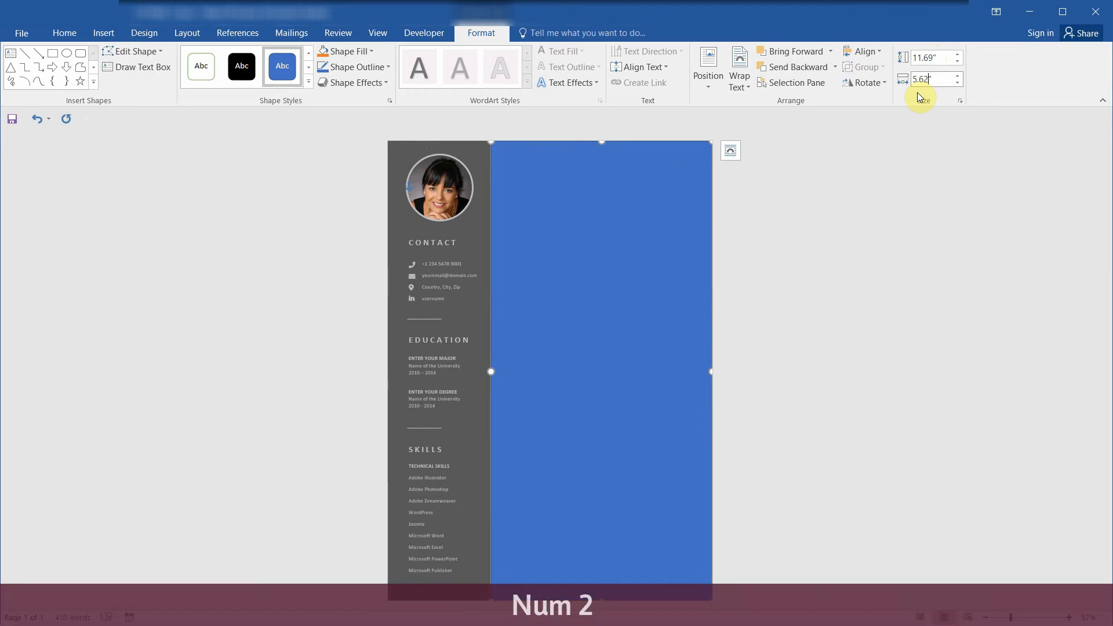
pyautogui.press('Return')
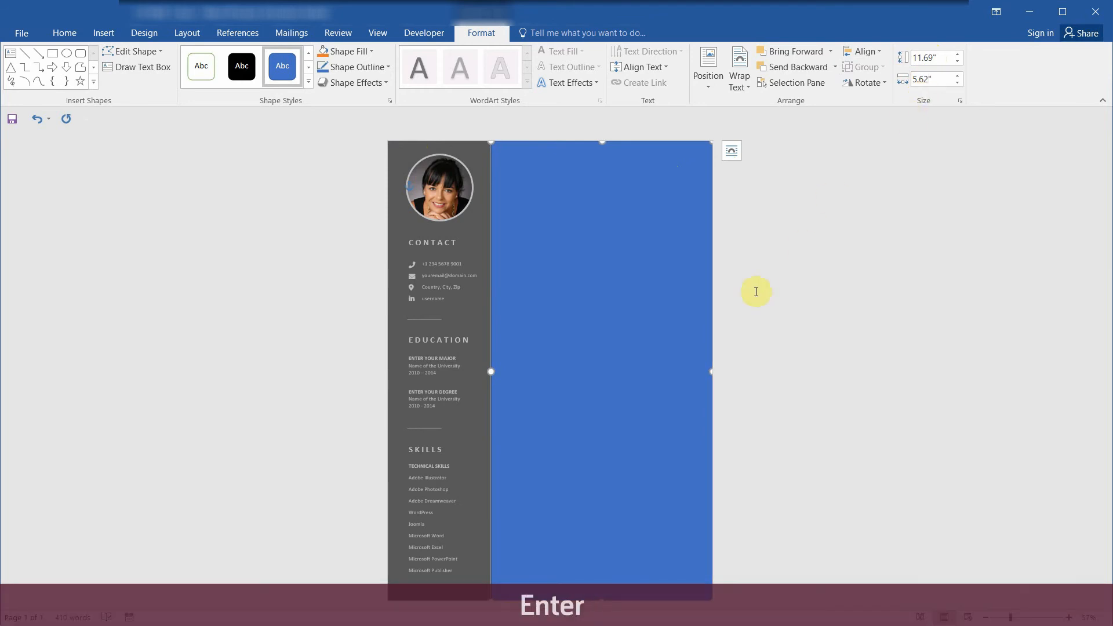
pyautogui.click(879, 53)
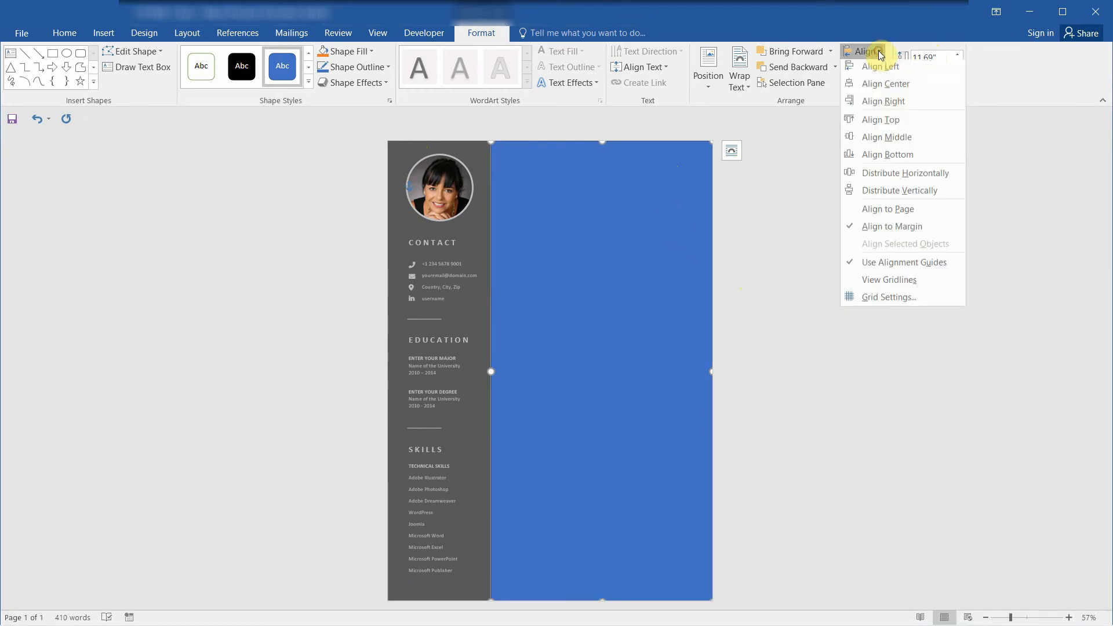
pyautogui.click(878, 139)
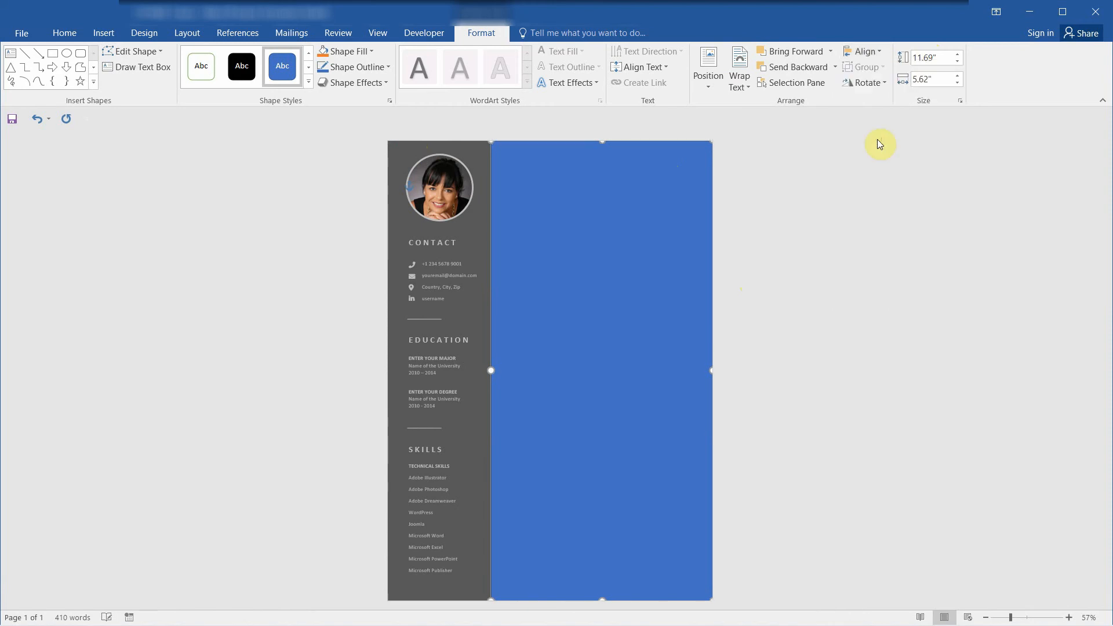
# - Format the rectangle with a solid white fill and no line
pyautogui.rightClick(578, 216)
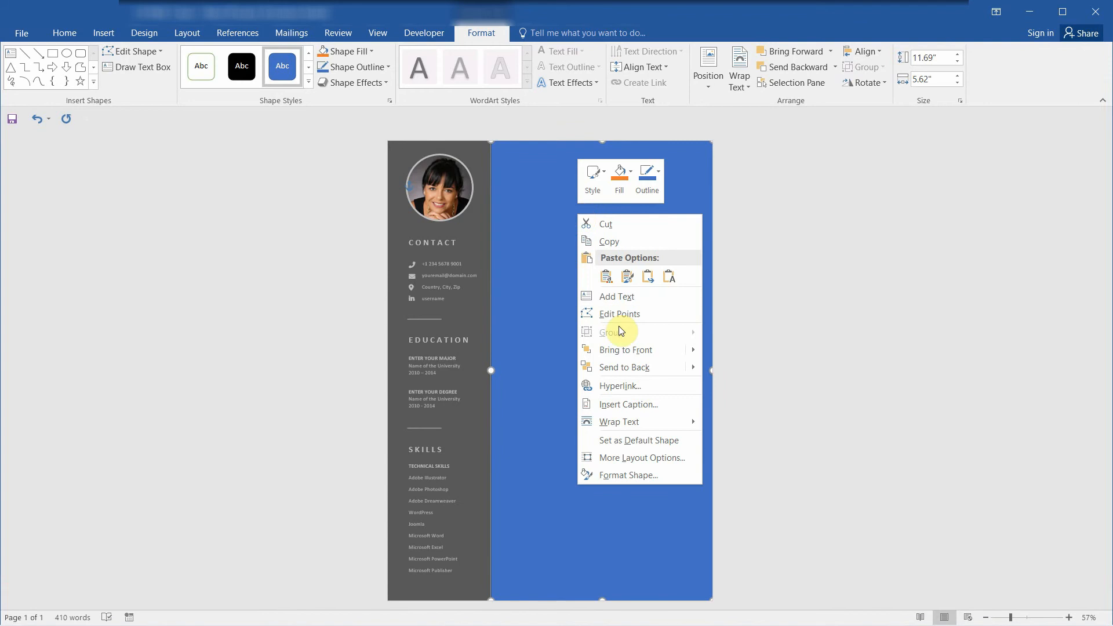
pyautogui.click(641, 475)
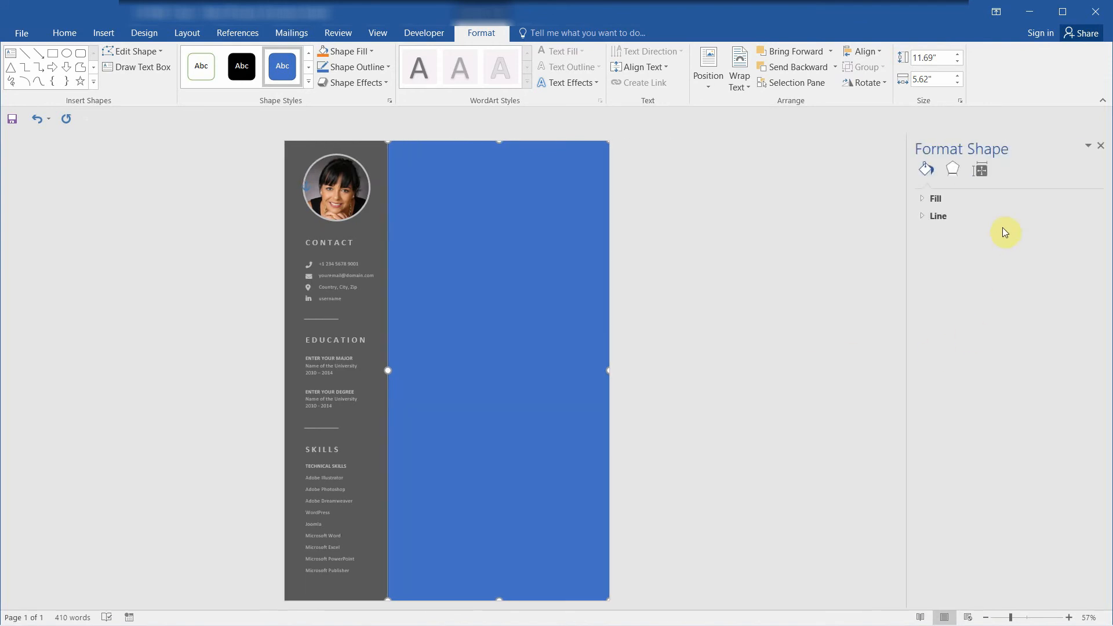
pyautogui.click(918, 198)
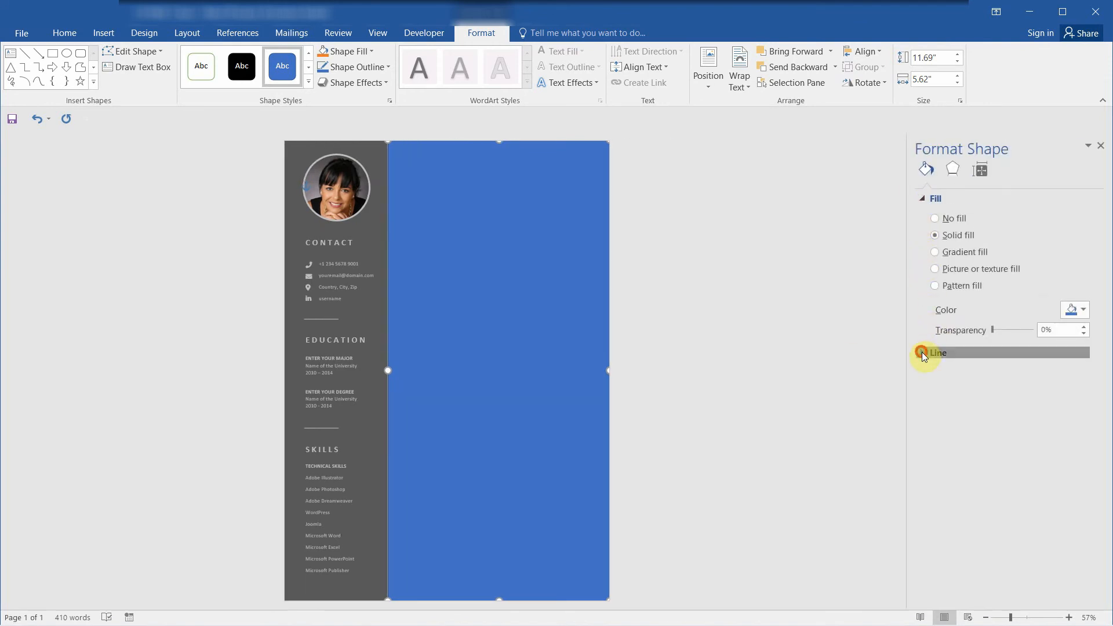
pyautogui.click(923, 353)
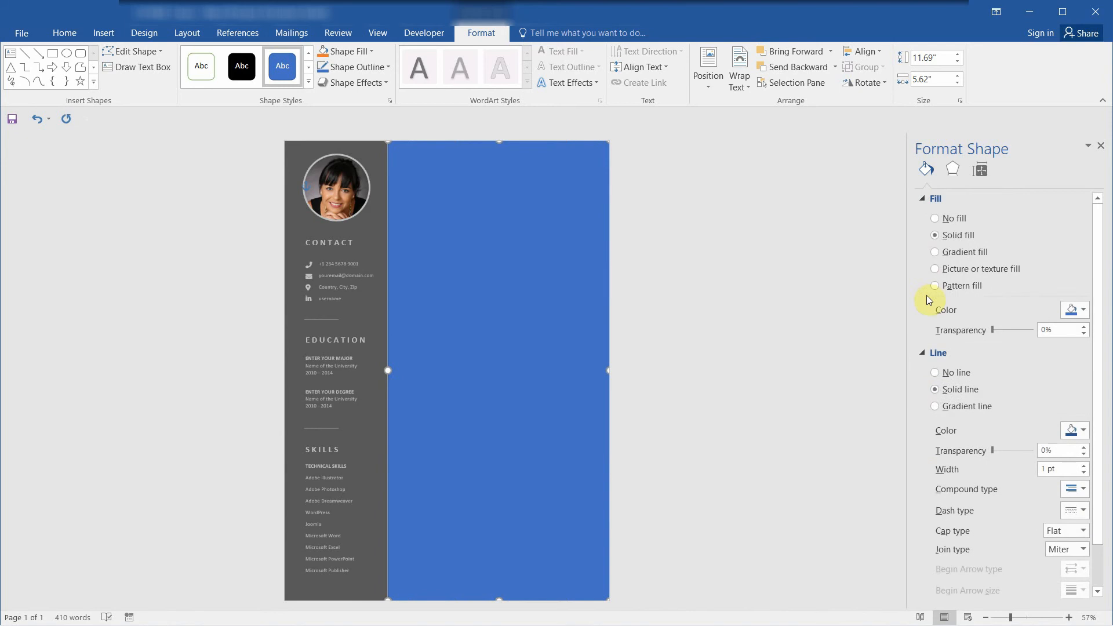
pyautogui.click(1084, 311)
pyautogui.click(1000, 343)
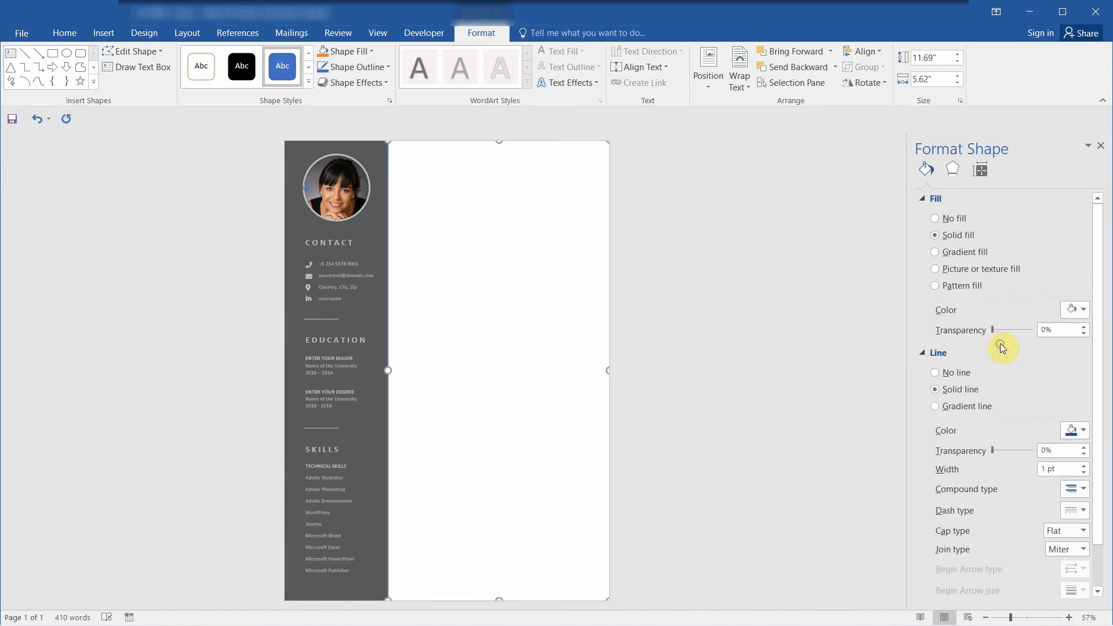
pyautogui.click(937, 373)
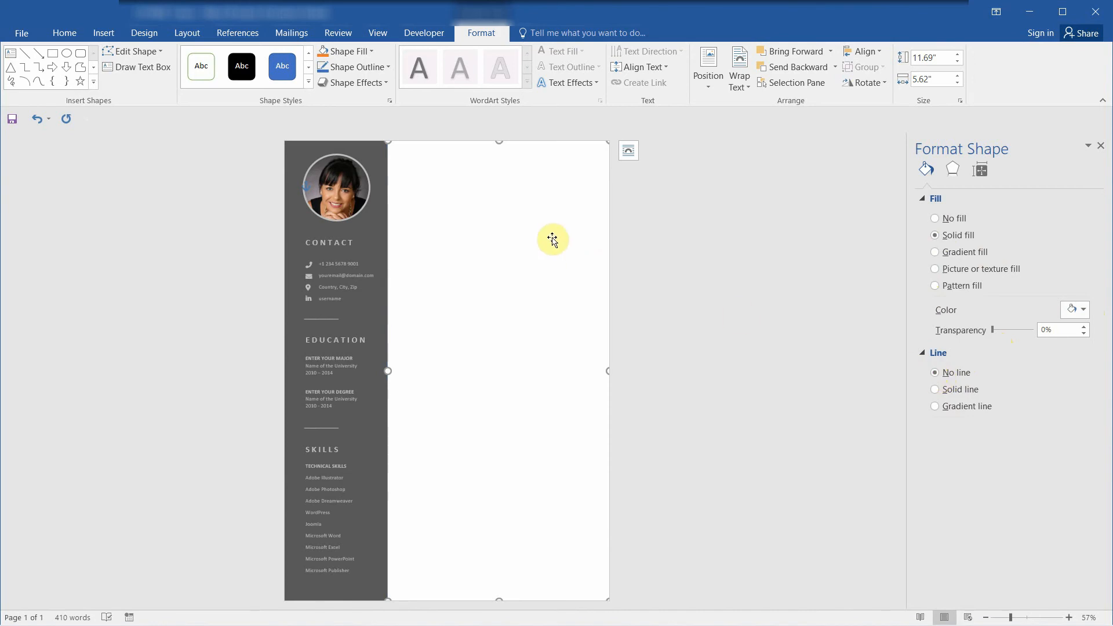
# - Send the white rectangle to the back and place it behind the text
pyautogui.rightClick(490, 211)
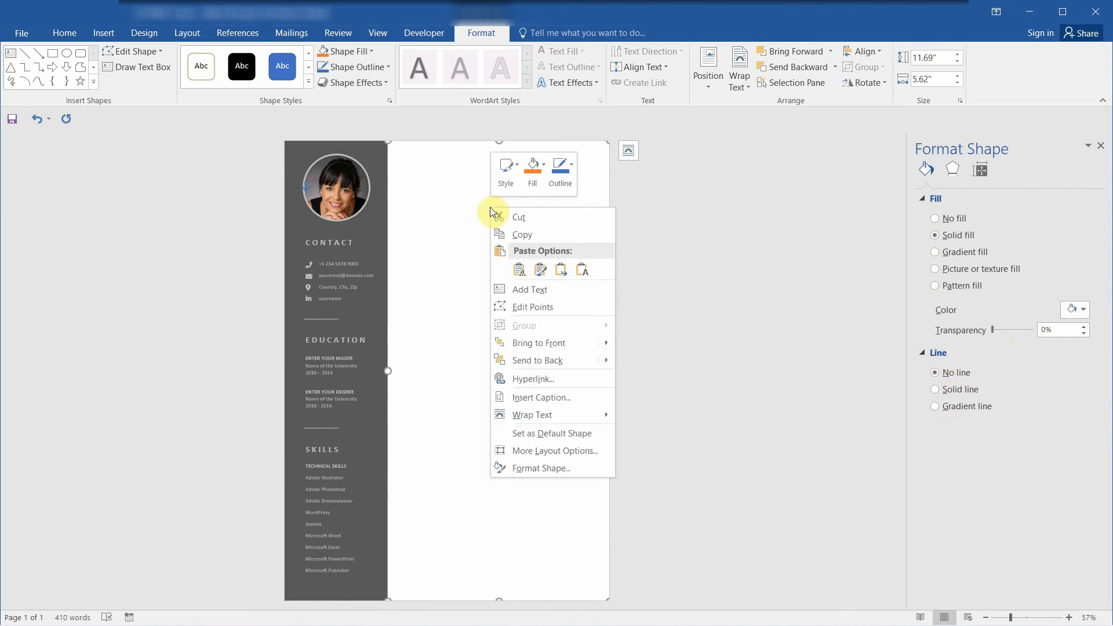
pyautogui.moveTo(545, 362)
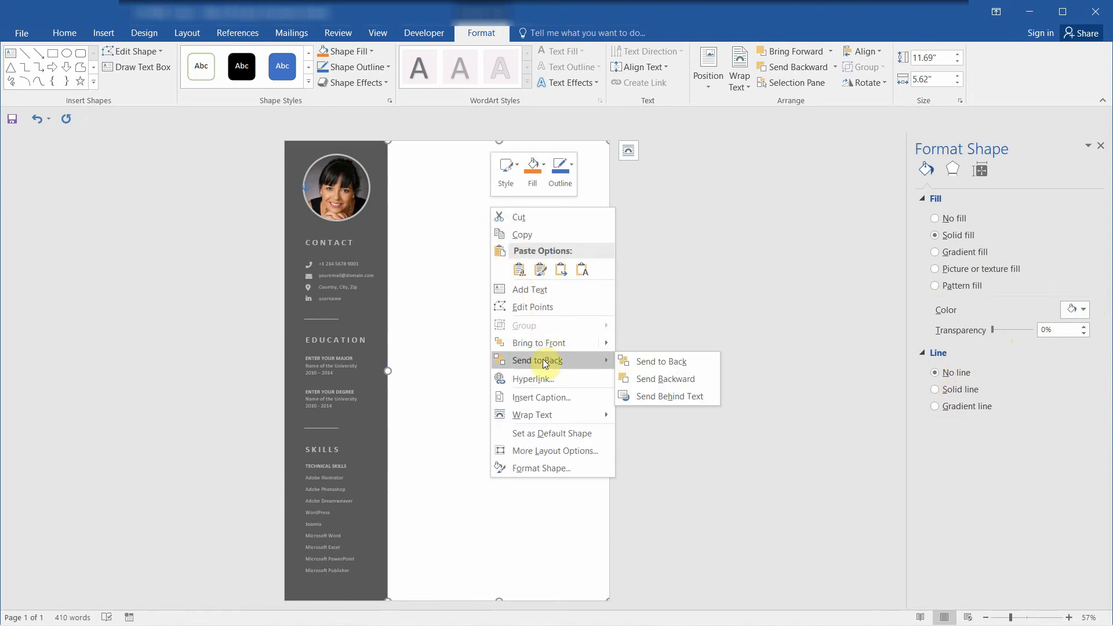
pyautogui.click(666, 360)
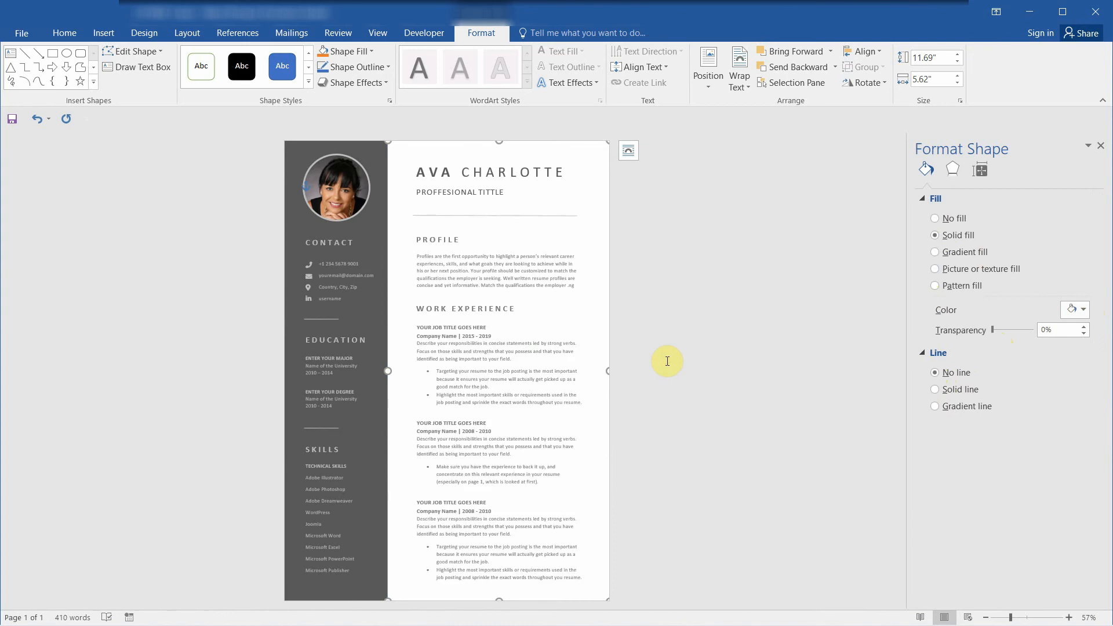
pyautogui.rightClick(584, 187)
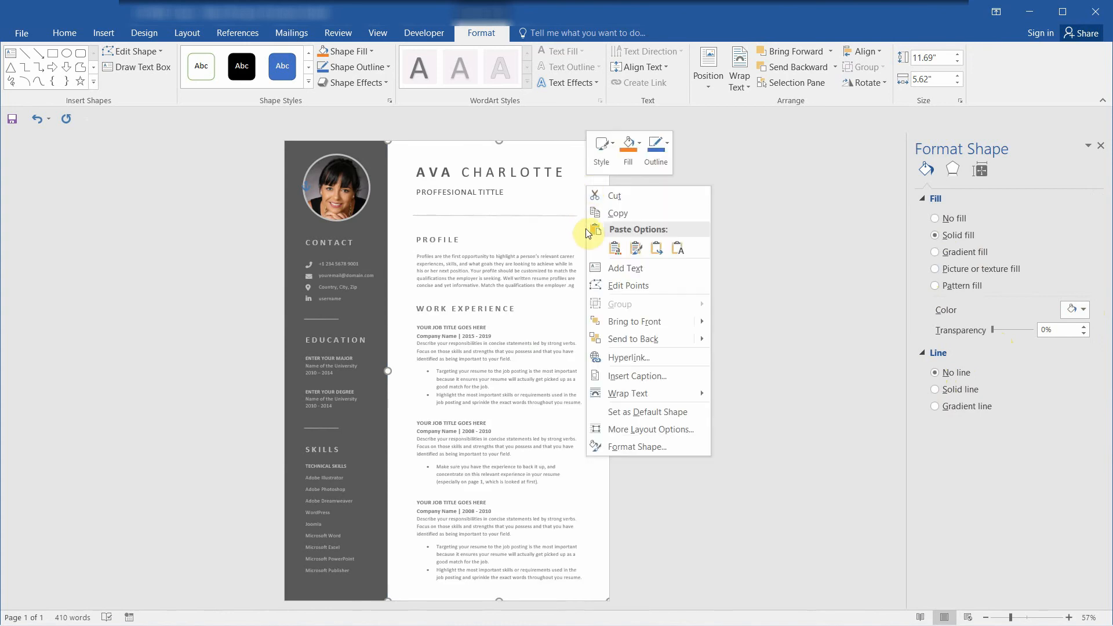
pyautogui.moveTo(628, 344)
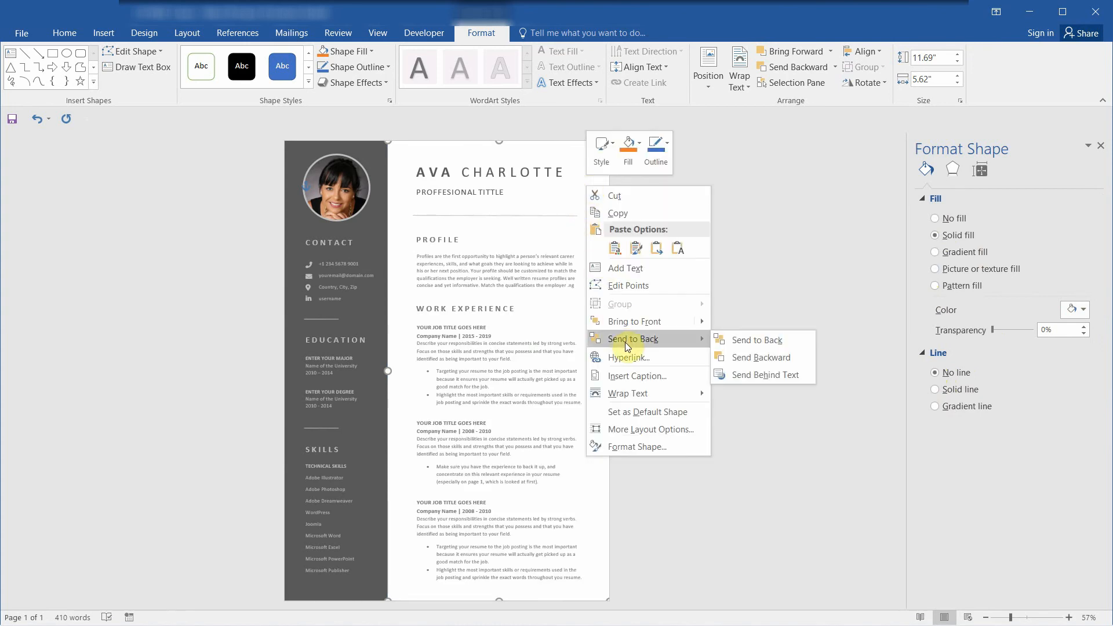
pyautogui.click(749, 375)
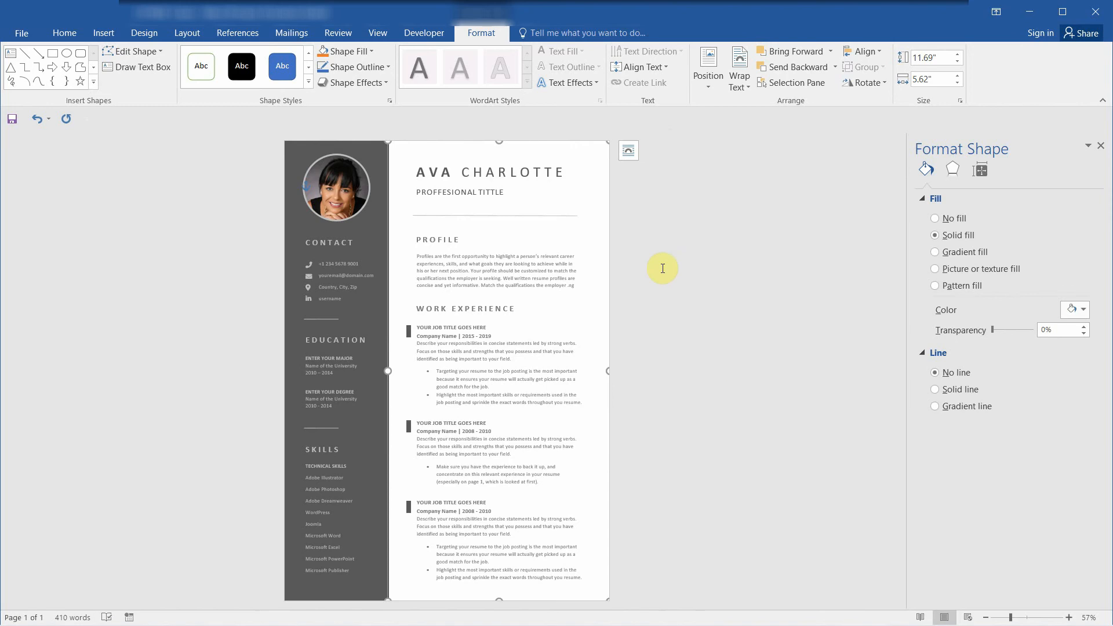
pyautogui.click(653, 239)
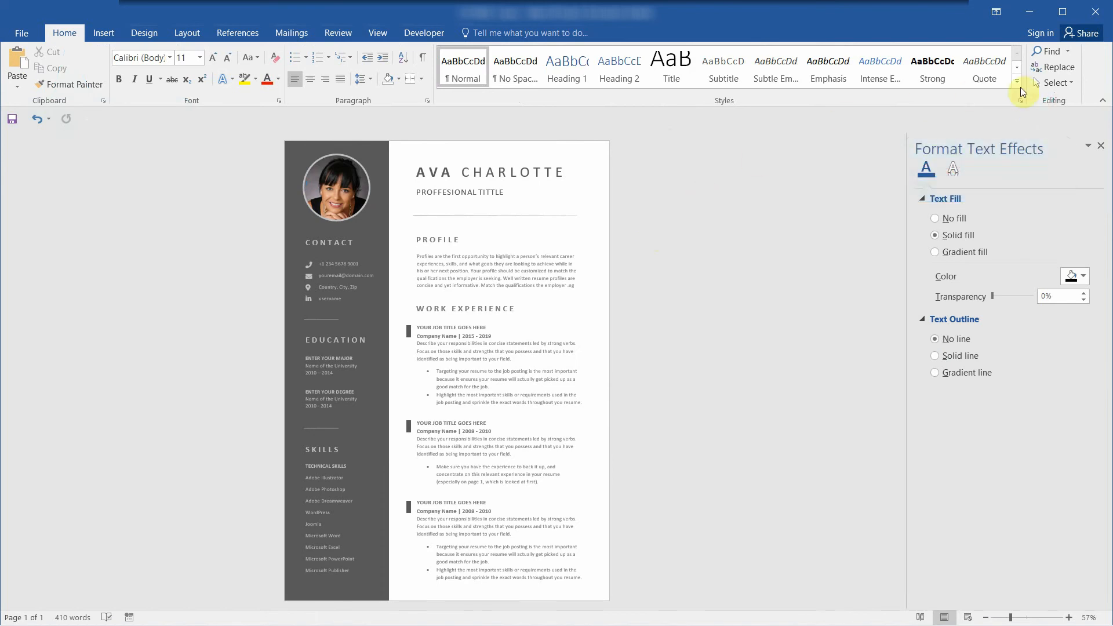
# - Select everything on the resume page and copy it
pyautogui.click(1075, 85)
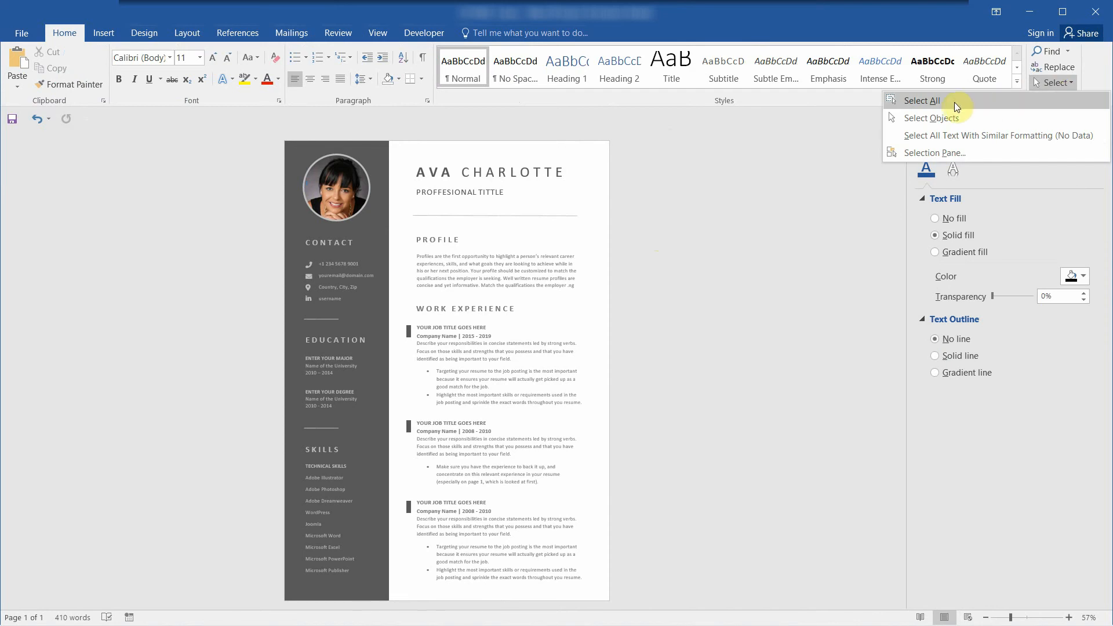
pyautogui.click(913, 102)
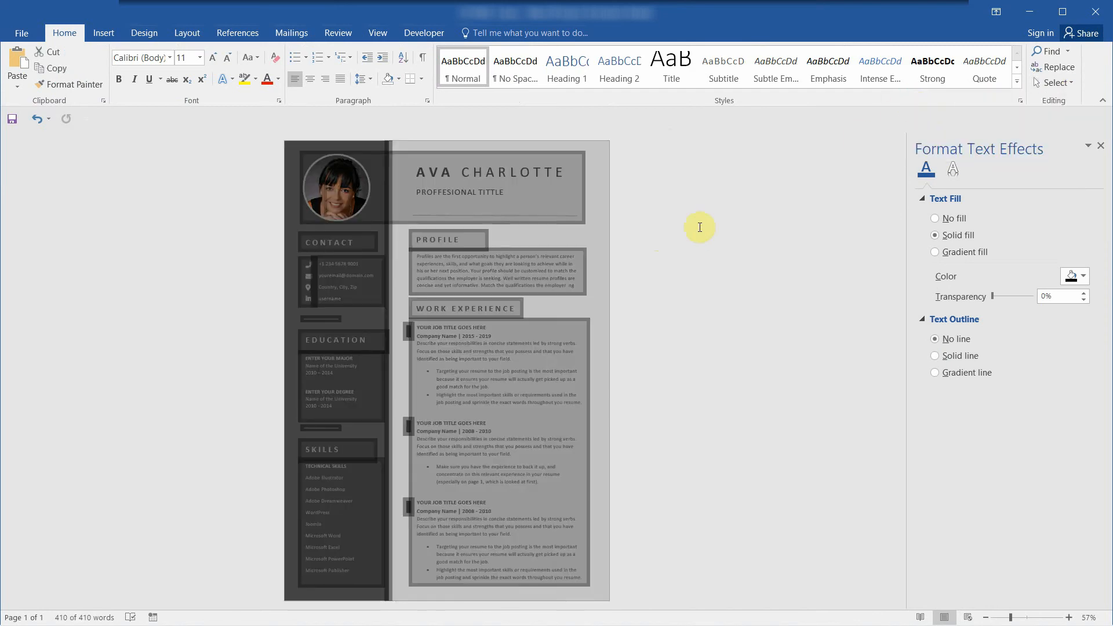
pyautogui.click(60, 69)
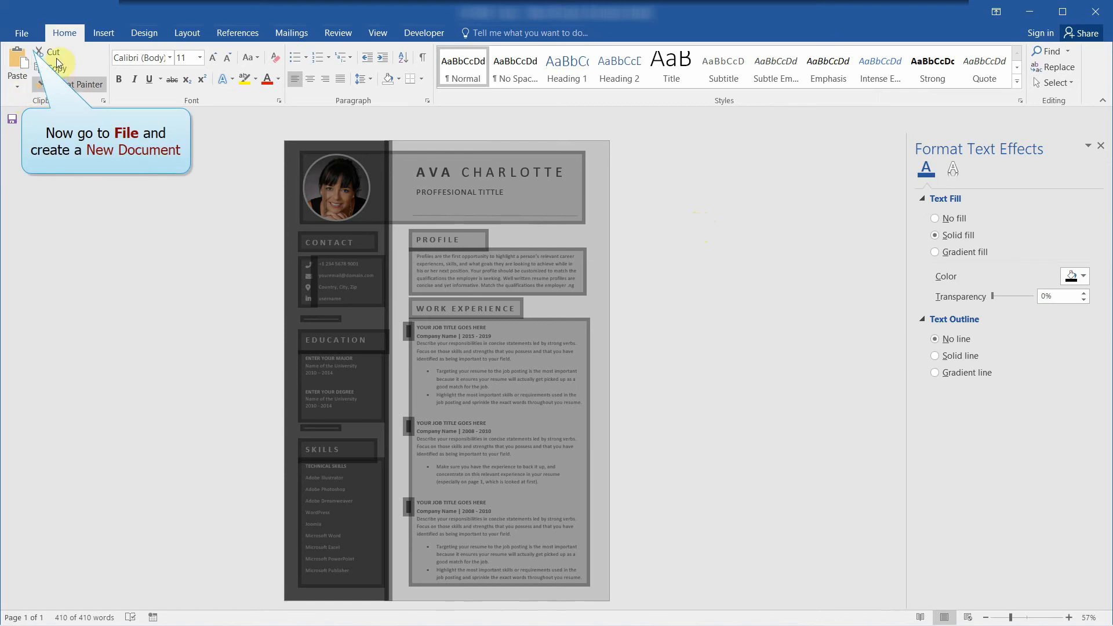
# - Create a new blank document
pyautogui.click(23, 34)
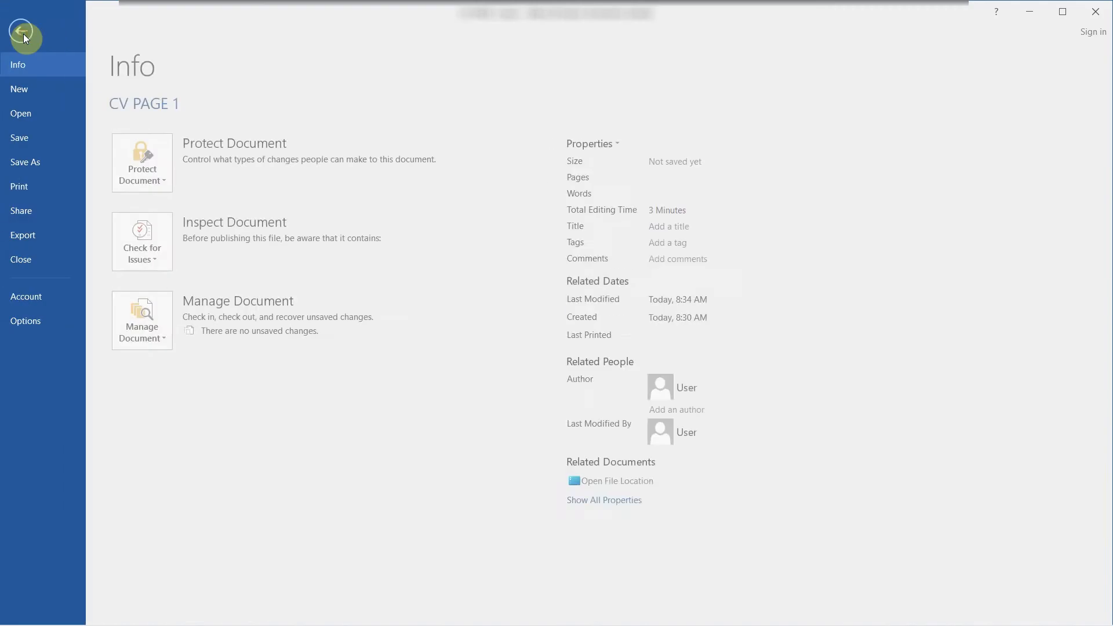
pyautogui.click(33, 92)
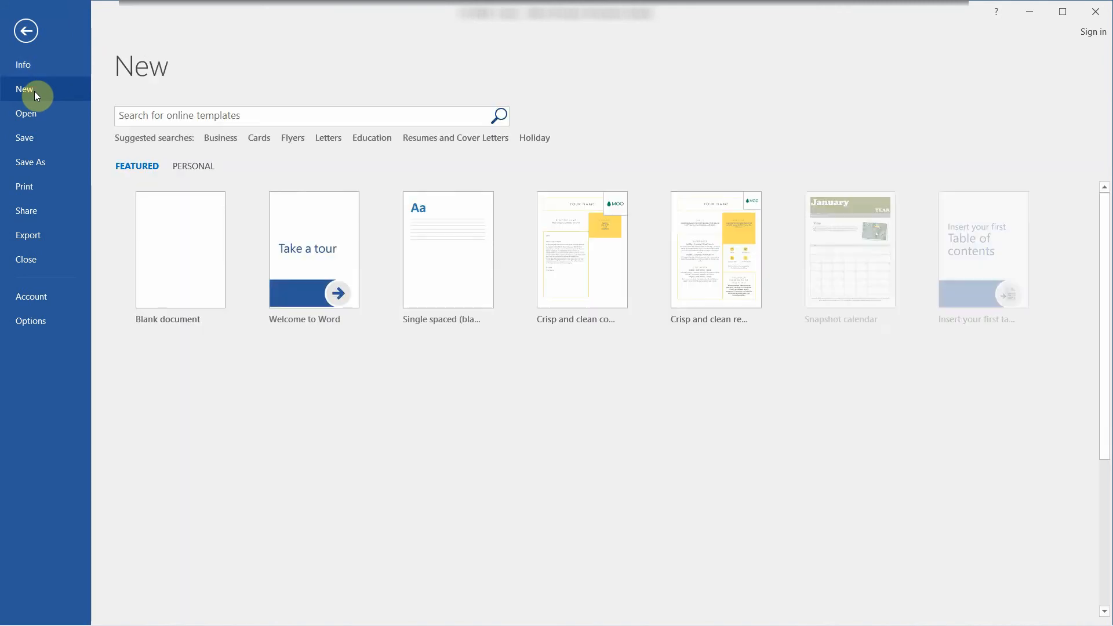
pyautogui.click(186, 253)
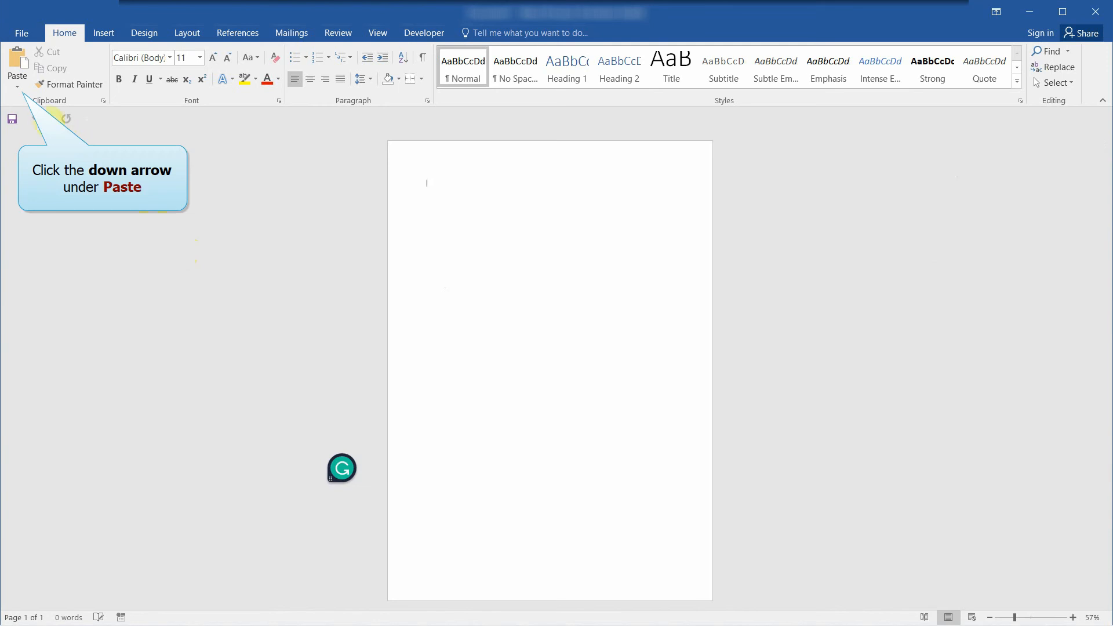
# - Paste the copied resume into the blank document as a Picture (Enhanced Metafile)
pyautogui.click(17, 91)
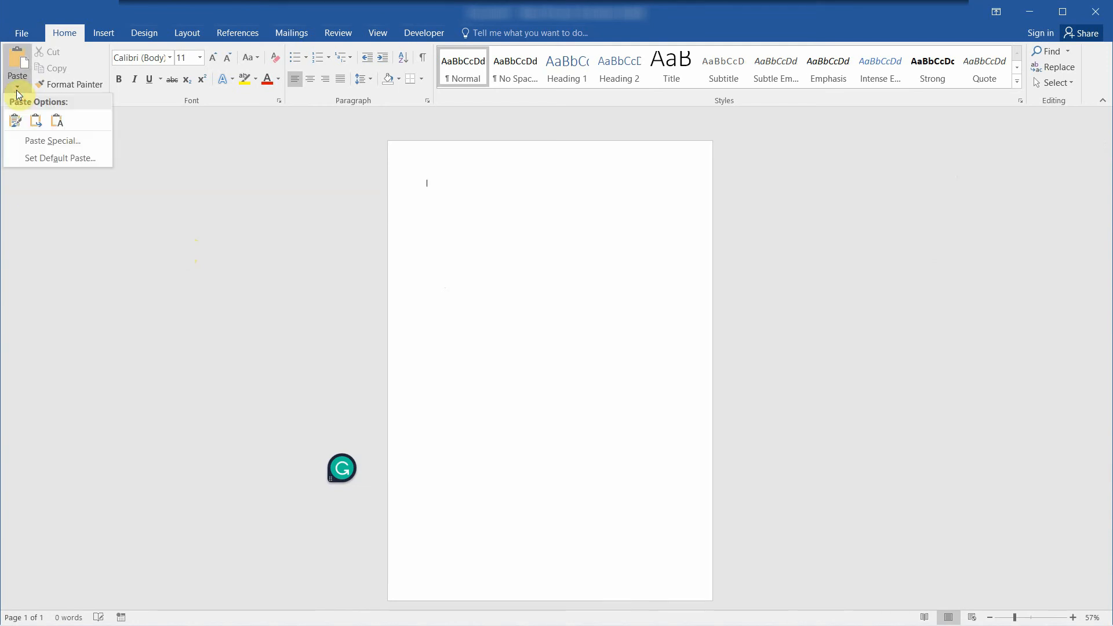
pyautogui.click(52, 141)
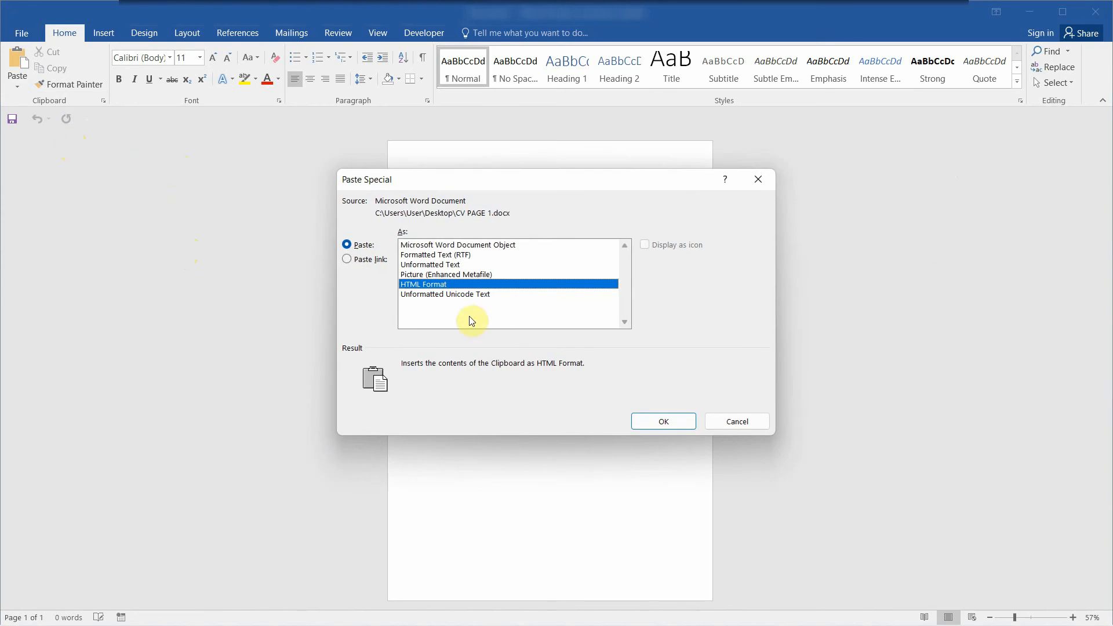
pyautogui.click(470, 276)
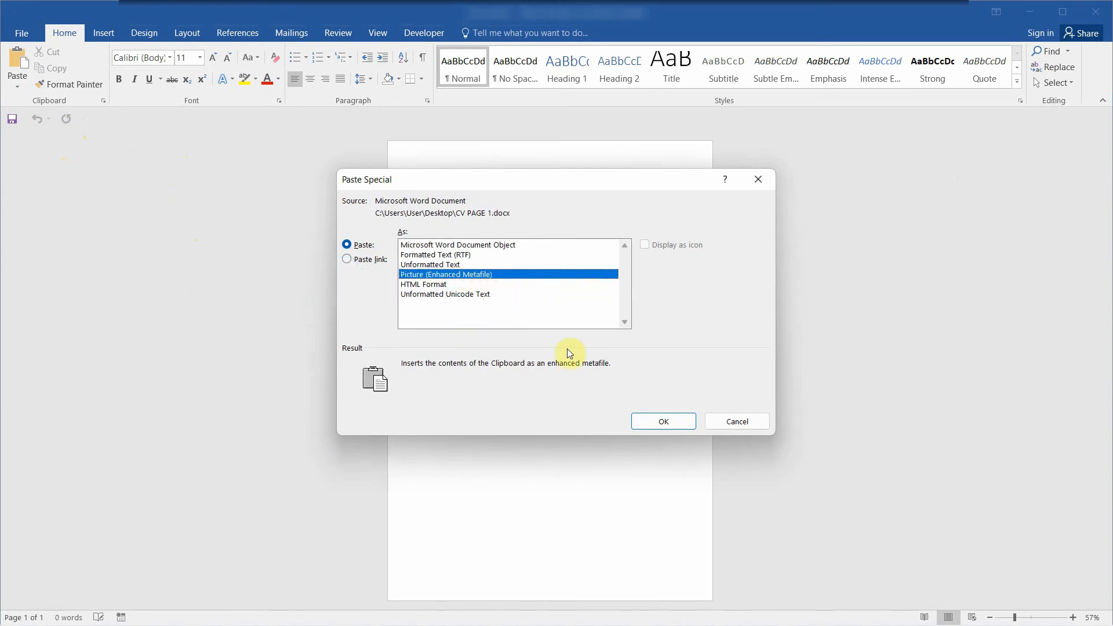
pyautogui.click(664, 424)
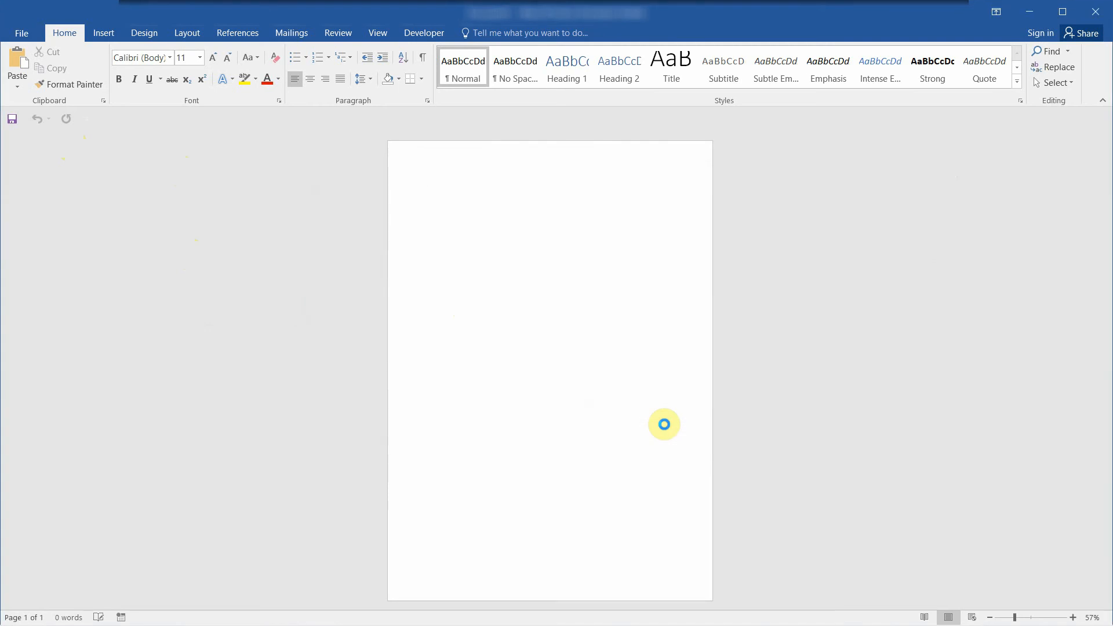
# - Save the pasted resume picture to the Desktop in JPEG File Interchange Format (*.jpg) with the name CV-PAGE-1
pyautogui.rightClick(552, 328)
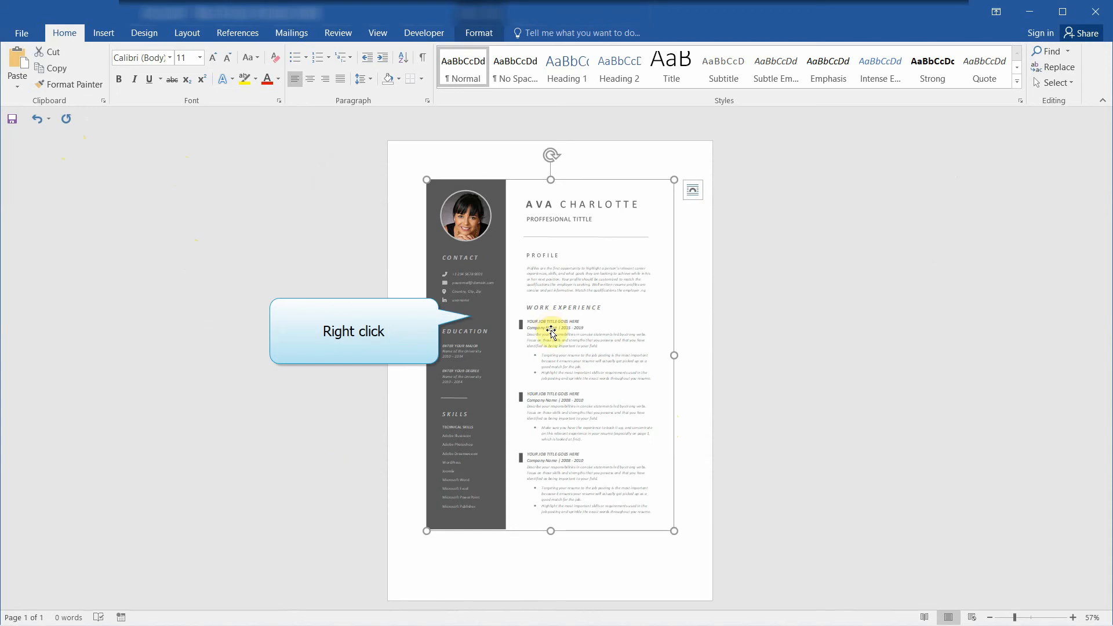
pyautogui.rightClick(538, 276)
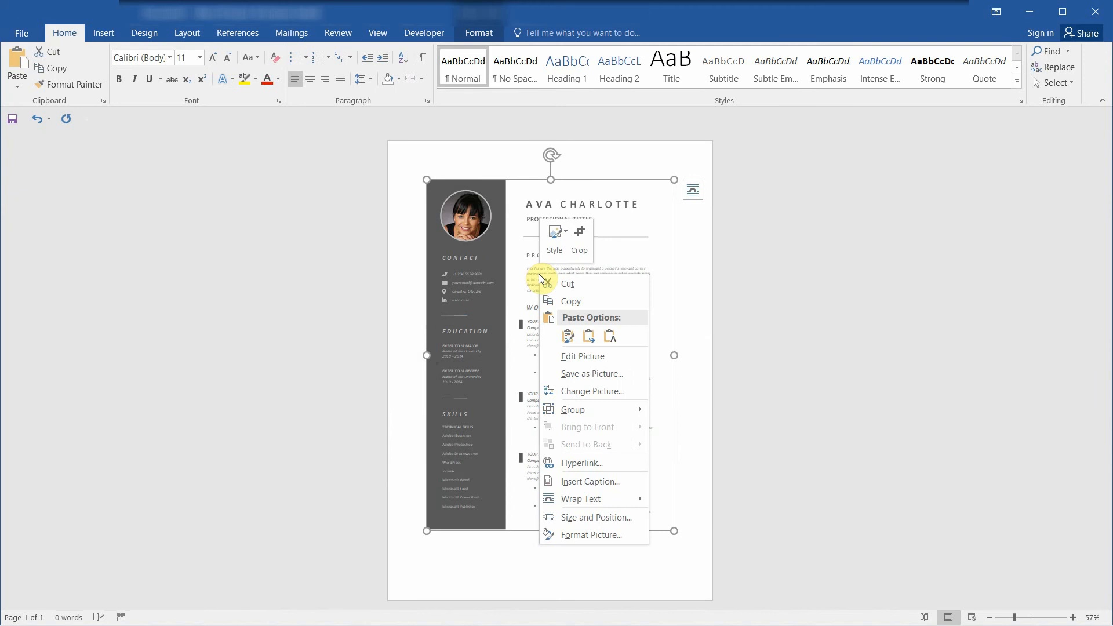
pyautogui.click(591, 374)
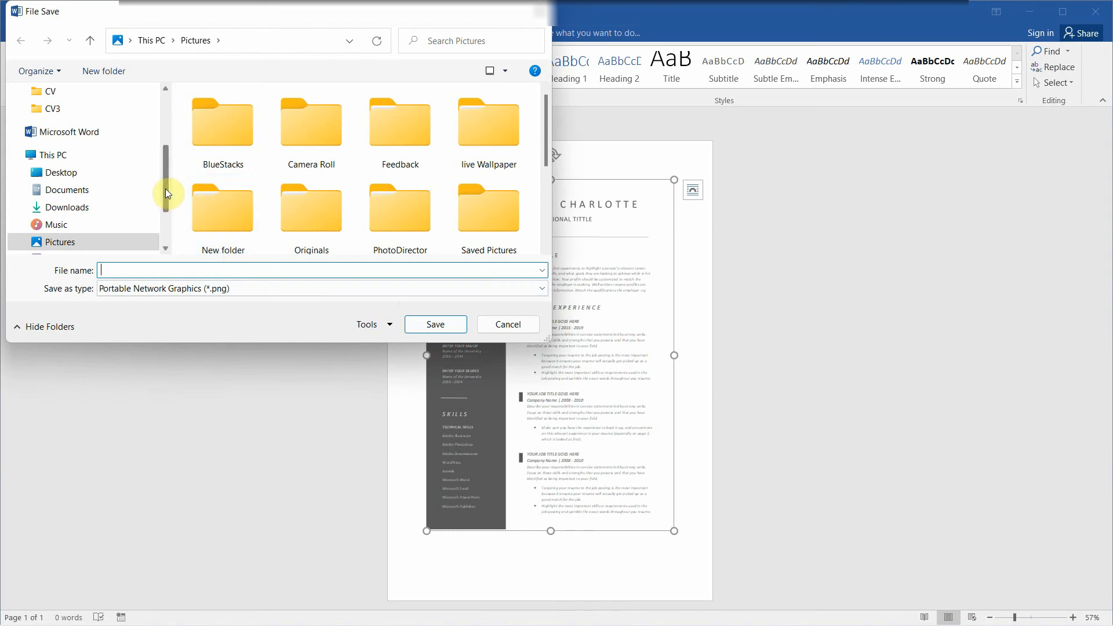
pyautogui.moveTo(165, 189); pyautogui.dragTo(169, 134)
pyautogui.click(88, 114)
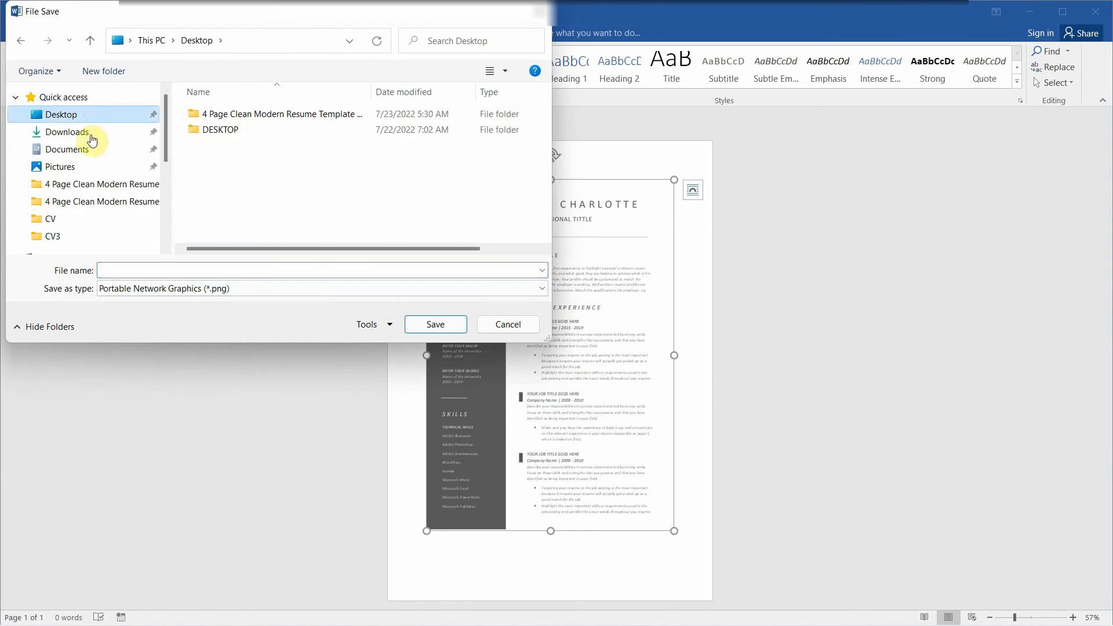
pyautogui.click(242, 290)
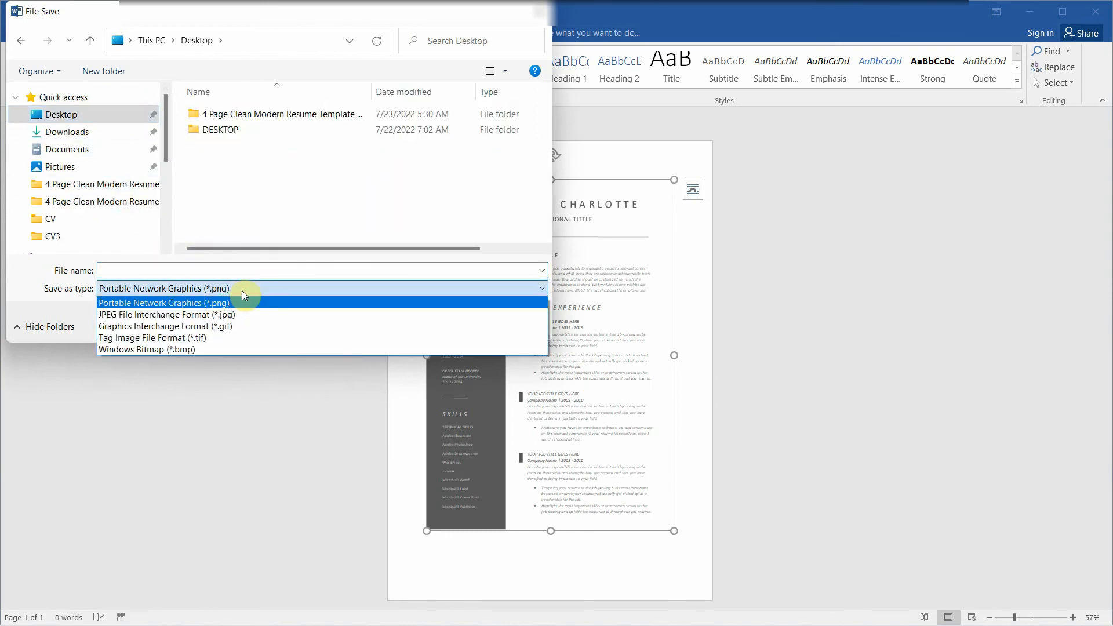
pyautogui.click(214, 315)
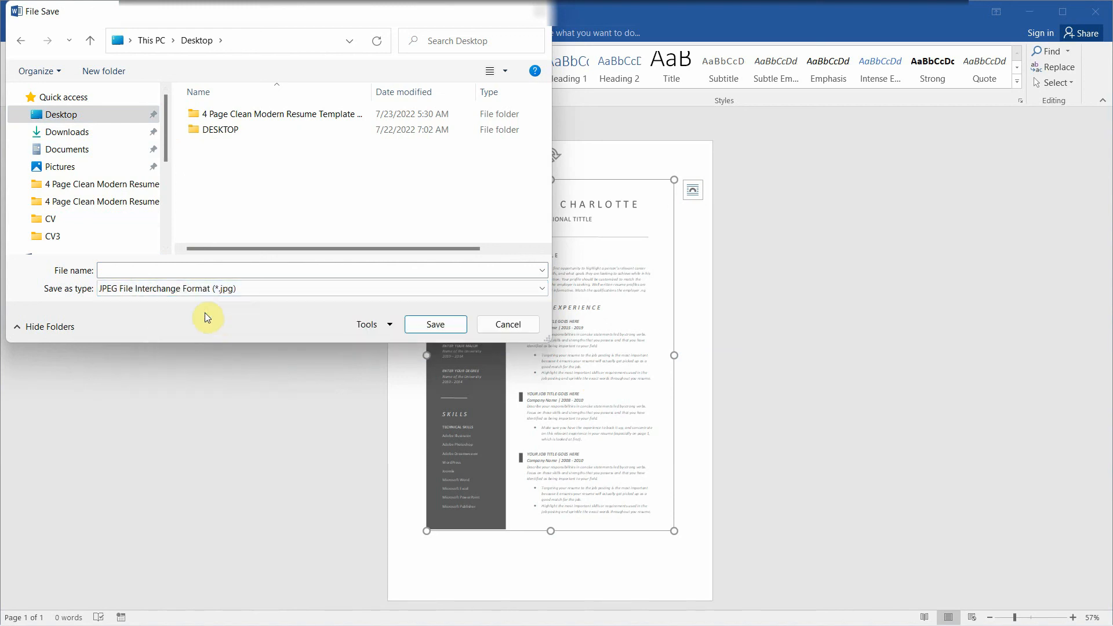
pyautogui.click(107, 269)
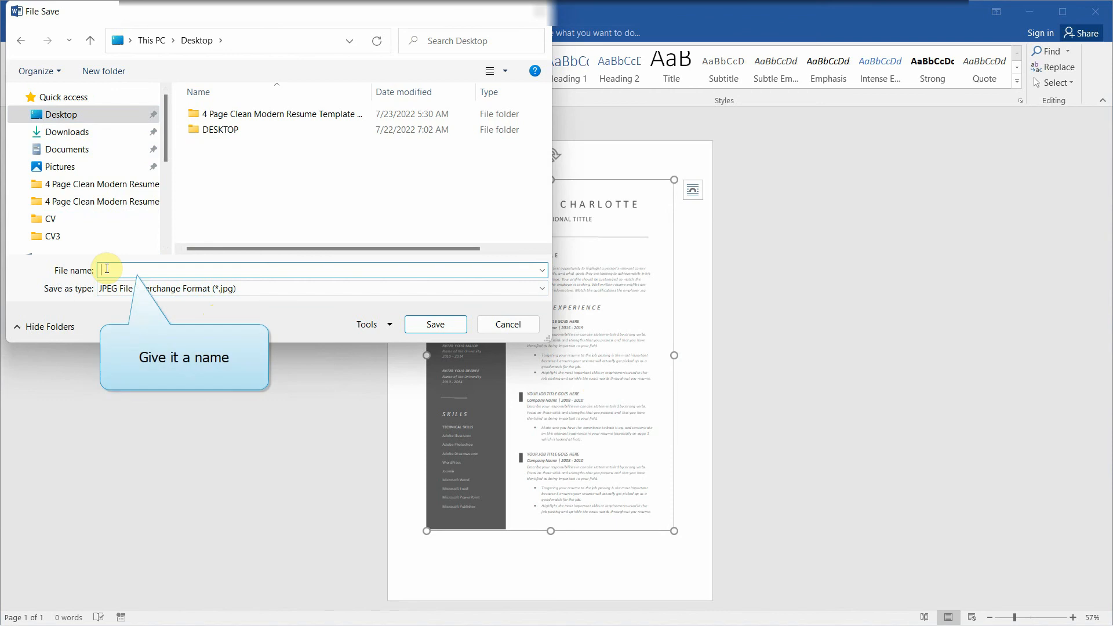
pyautogui.write('CV-PAGE-1')
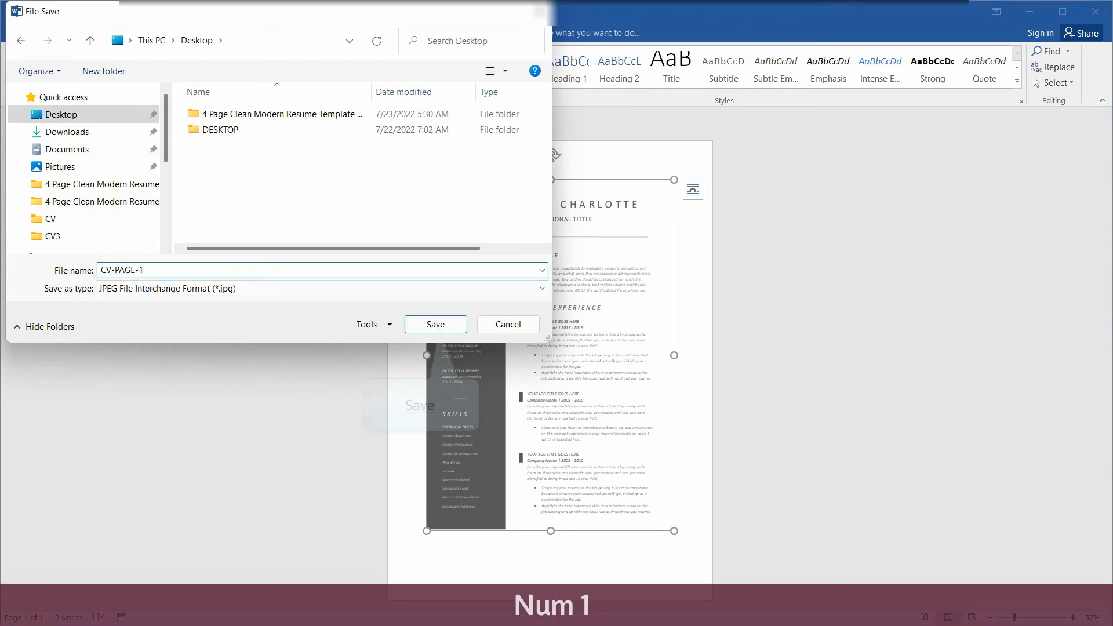
pyautogui.click(439, 330)
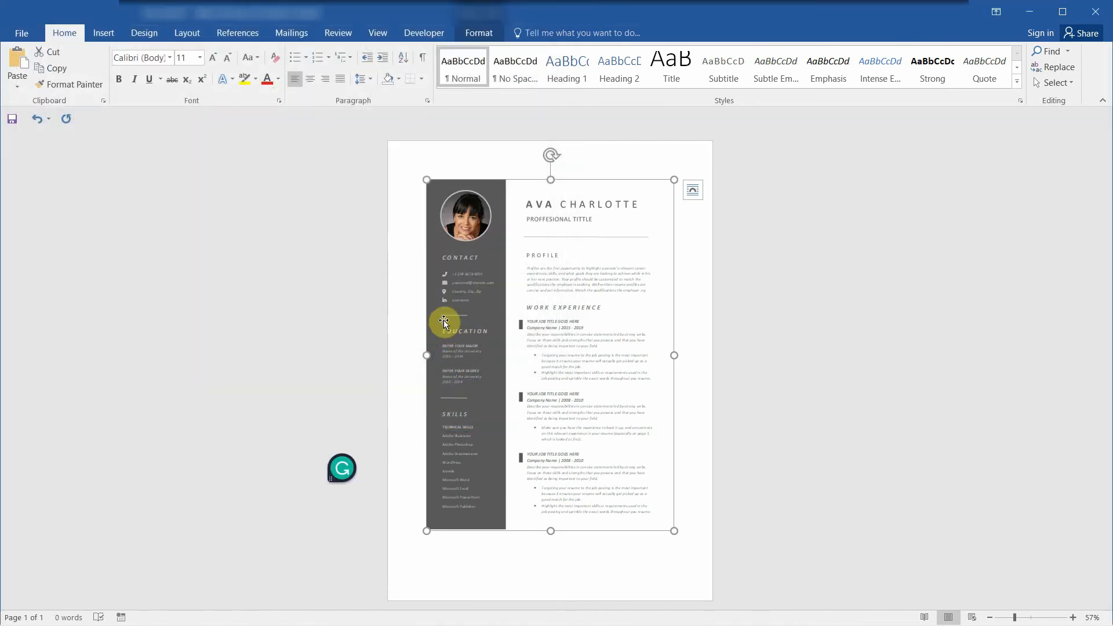
# - Minimize both document windows and open CV-PAGE-1.jpg from the desktop in the image viewer
pyautogui.click(1035, 15)
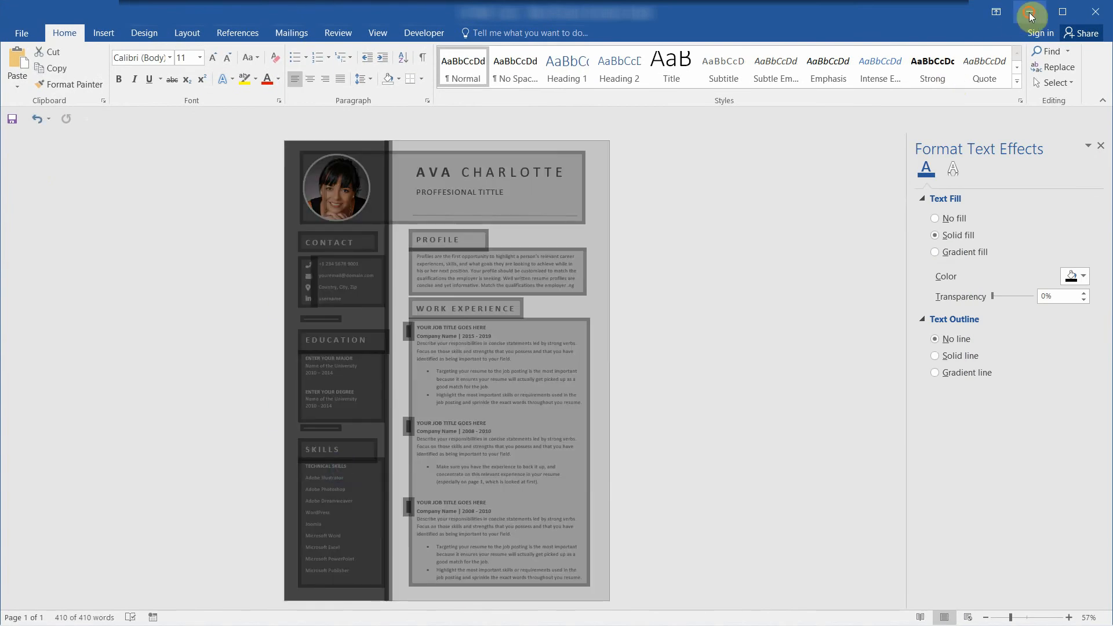
pyautogui.click(1029, 13)
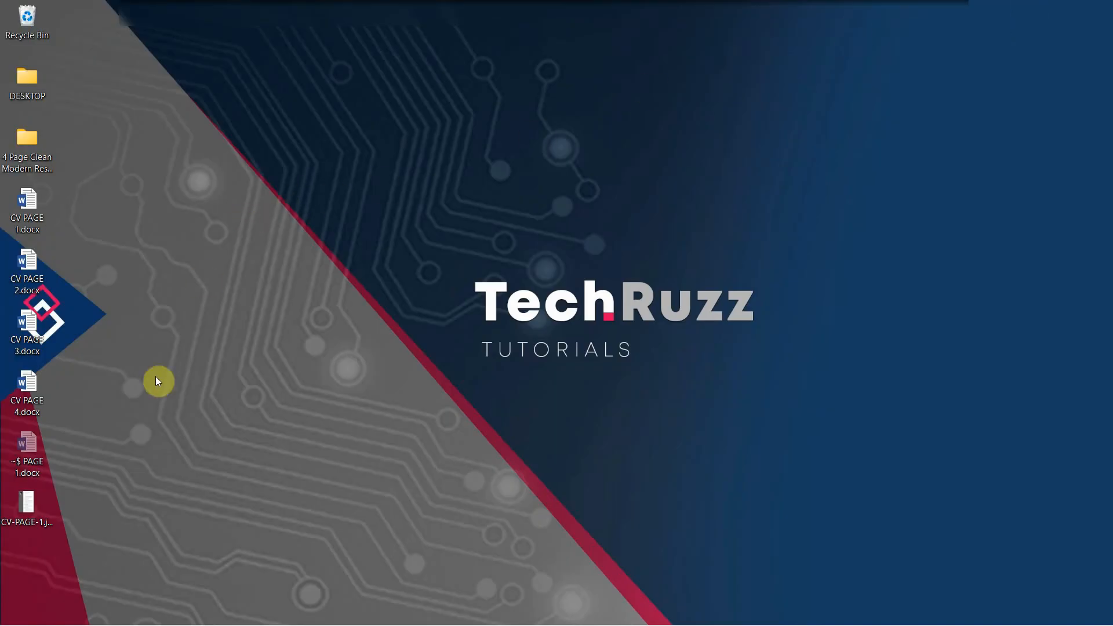
pyautogui.click(33, 508)
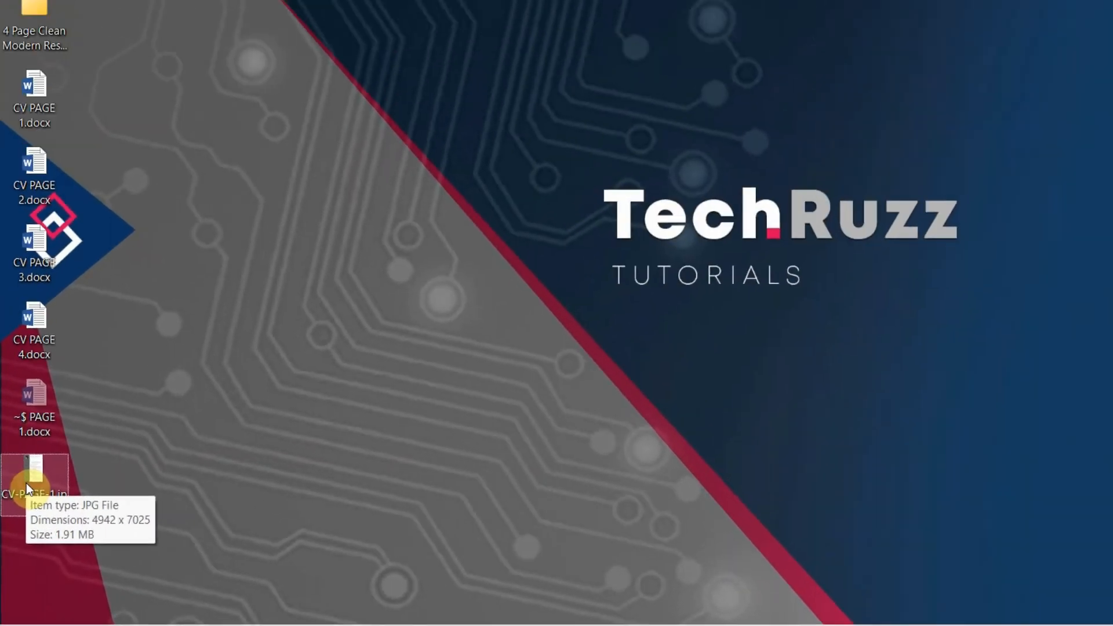
pyautogui.doubleClick(36, 504)
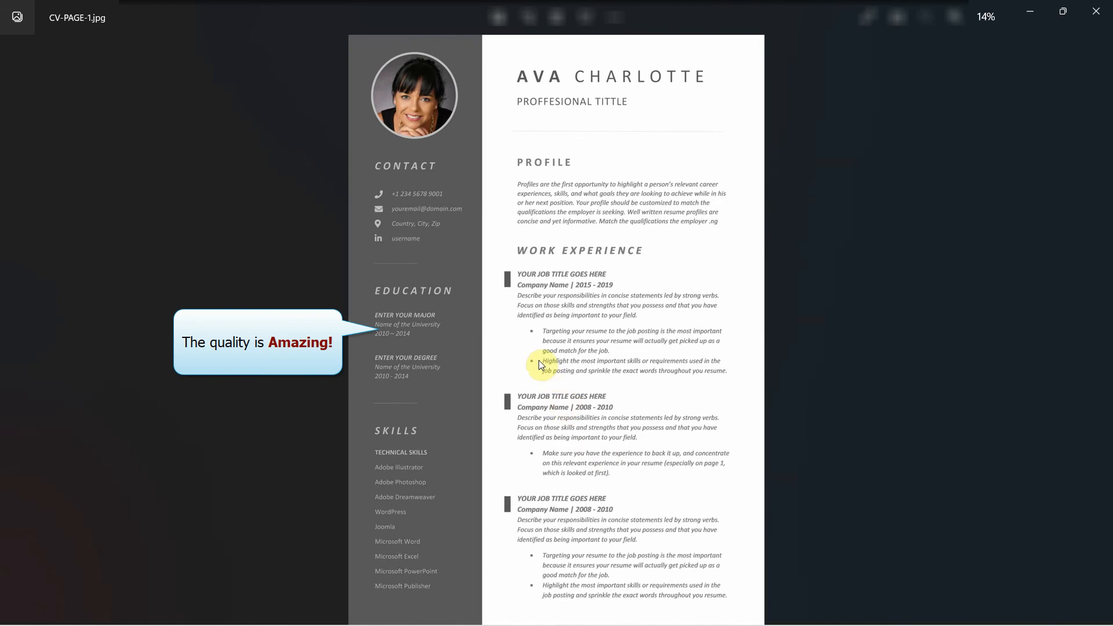
# - Examine the image quality of the Work Experience text up close, magnified to 5000%
pyautogui.scroll(4, 534, 313)
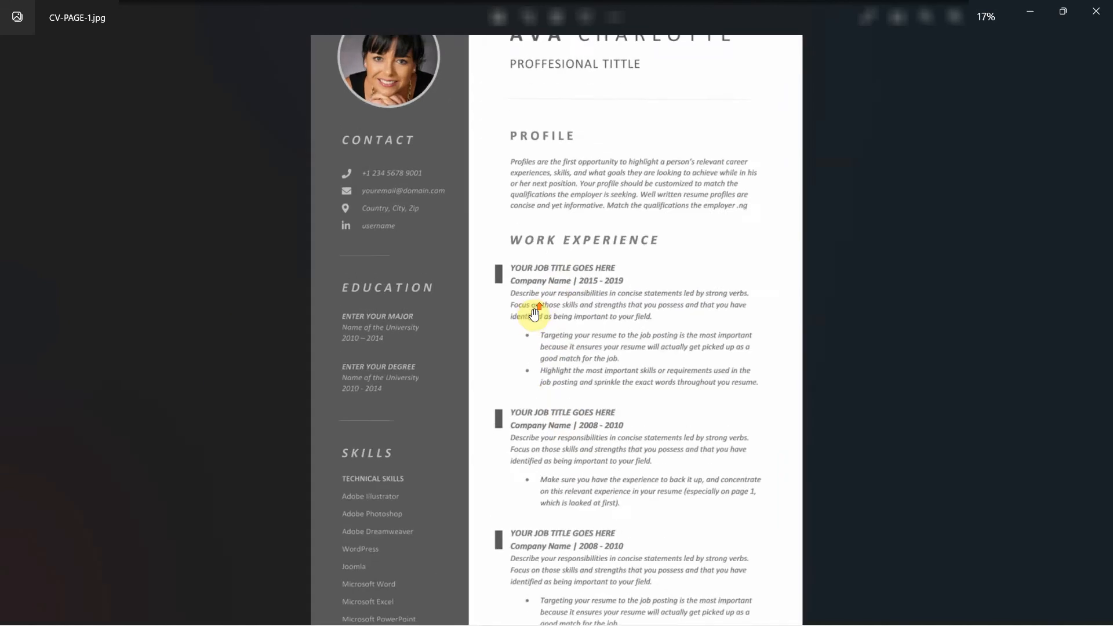
pyautogui.scroll(5, 589, 312)
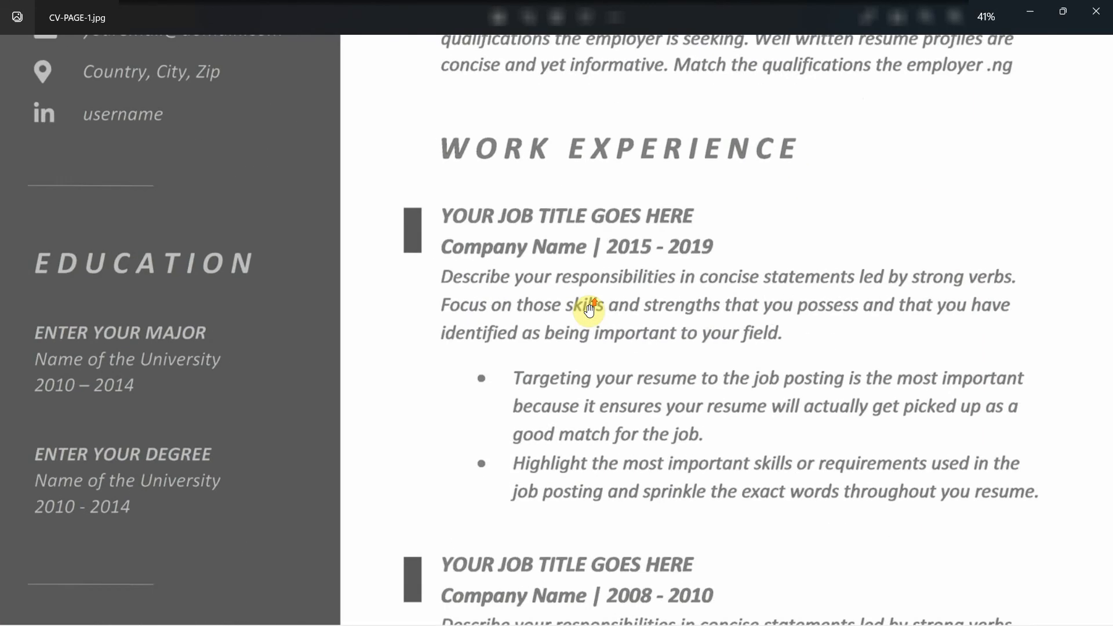
pyautogui.scroll(6, 590, 311)
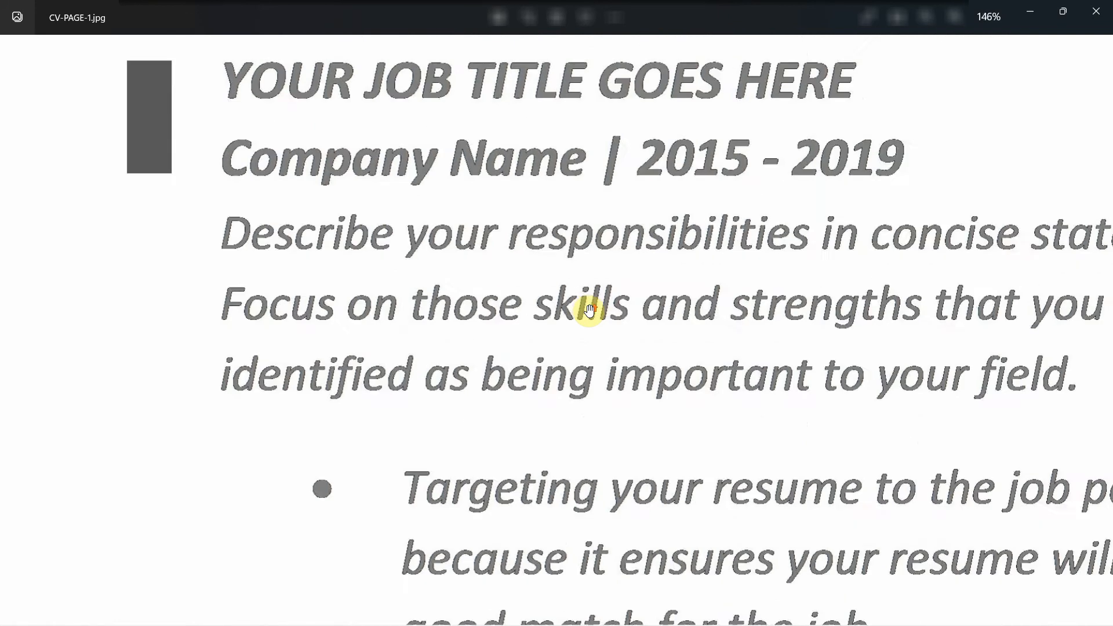
pyautogui.scroll(6, 589, 312)
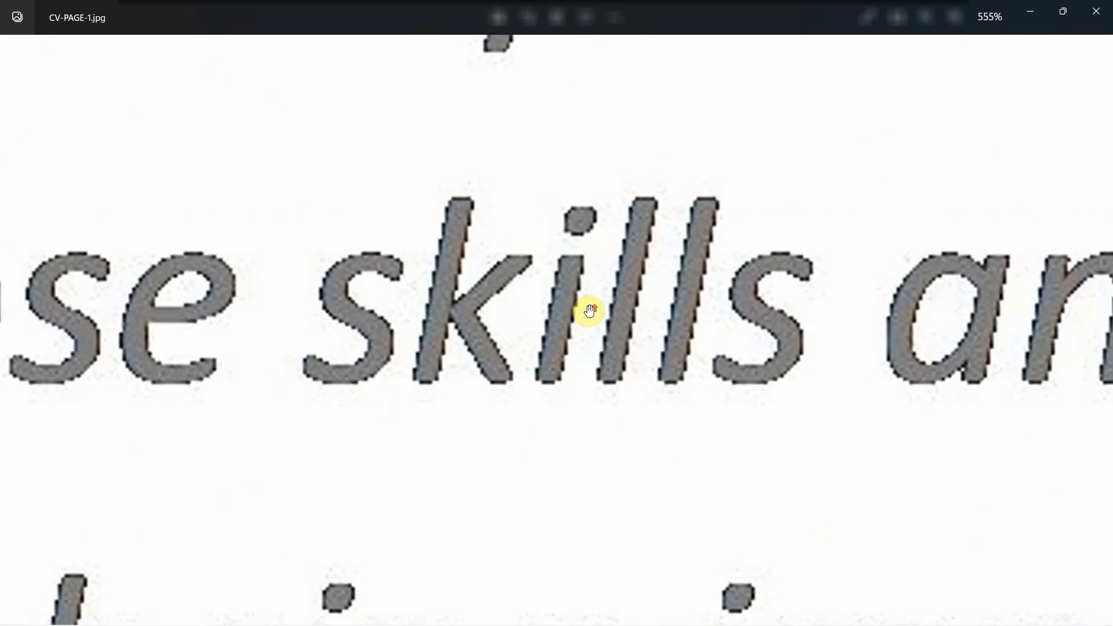
pyautogui.scroll(4, 589, 312)
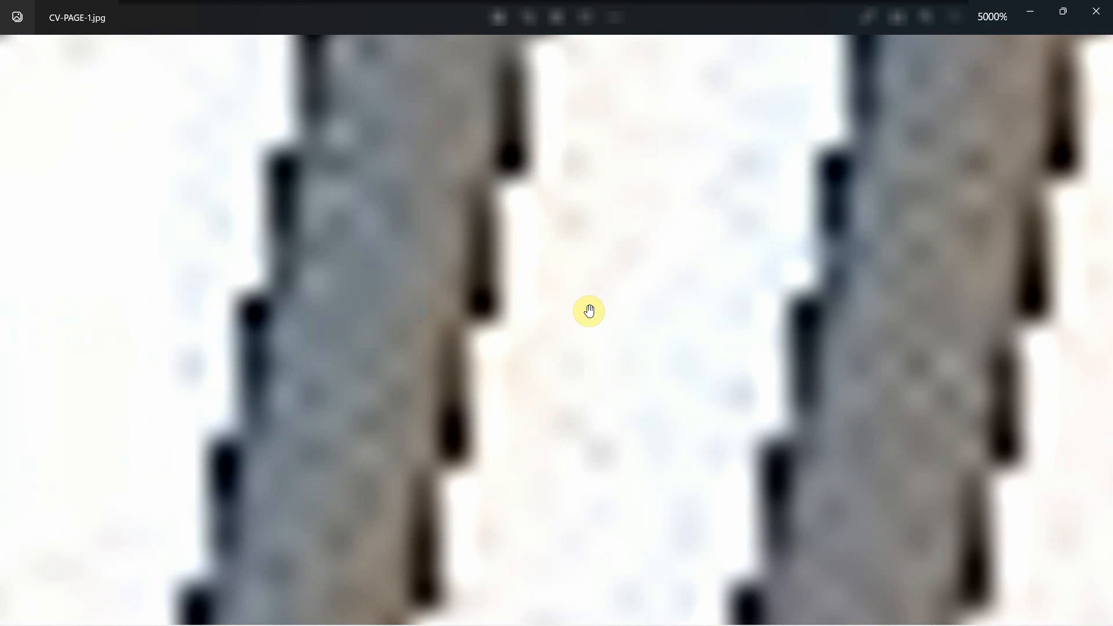
# - Return to viewing the whole page of CV-PAGE-1.jpg and close the image
pyautogui.scroll(-8, 646, 290)
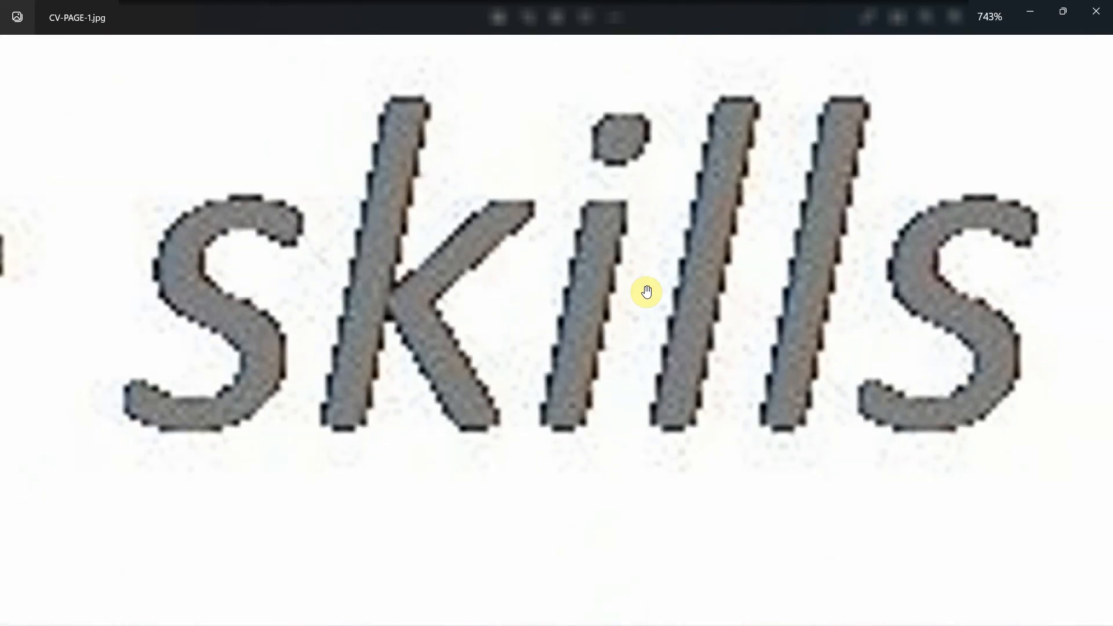
pyautogui.scroll(-8, 646, 291)
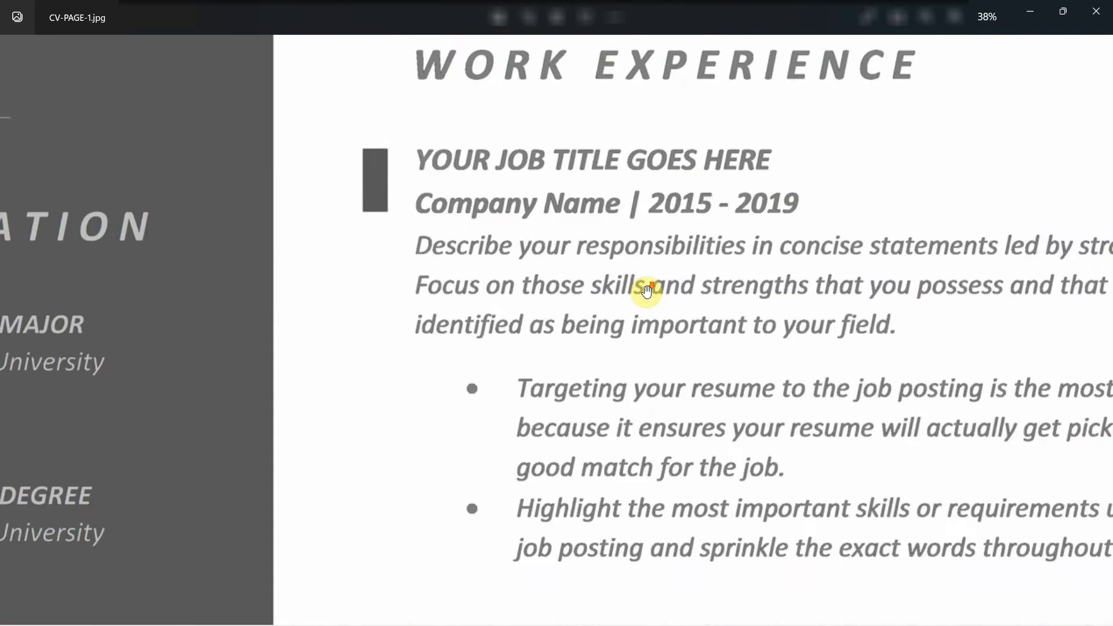
pyautogui.scroll(-4, 646, 290)
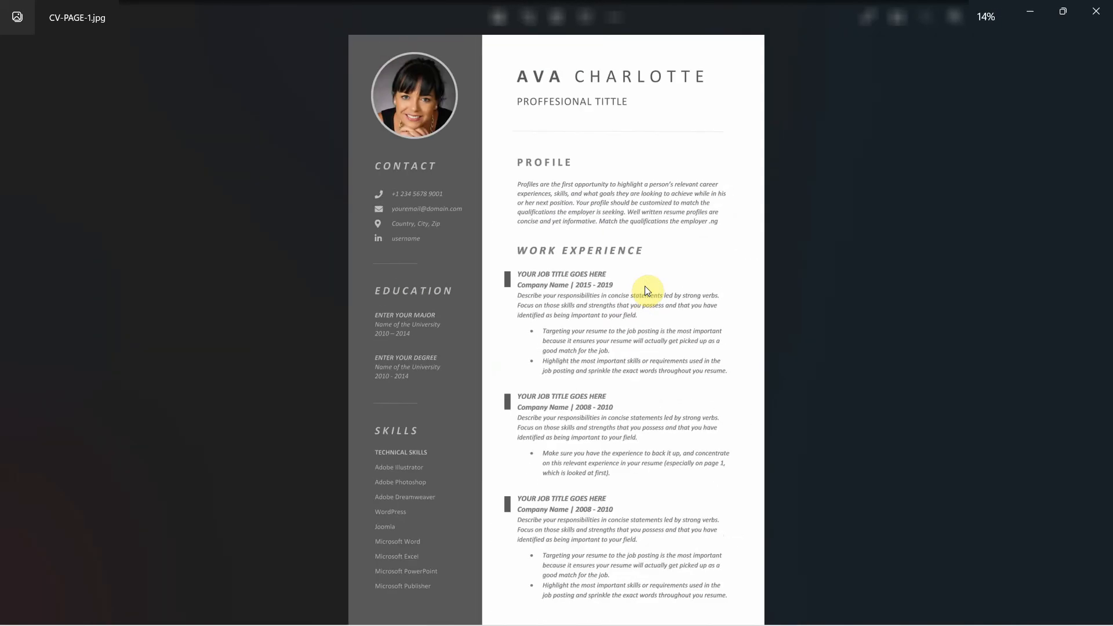
pyautogui.click(1101, 19)
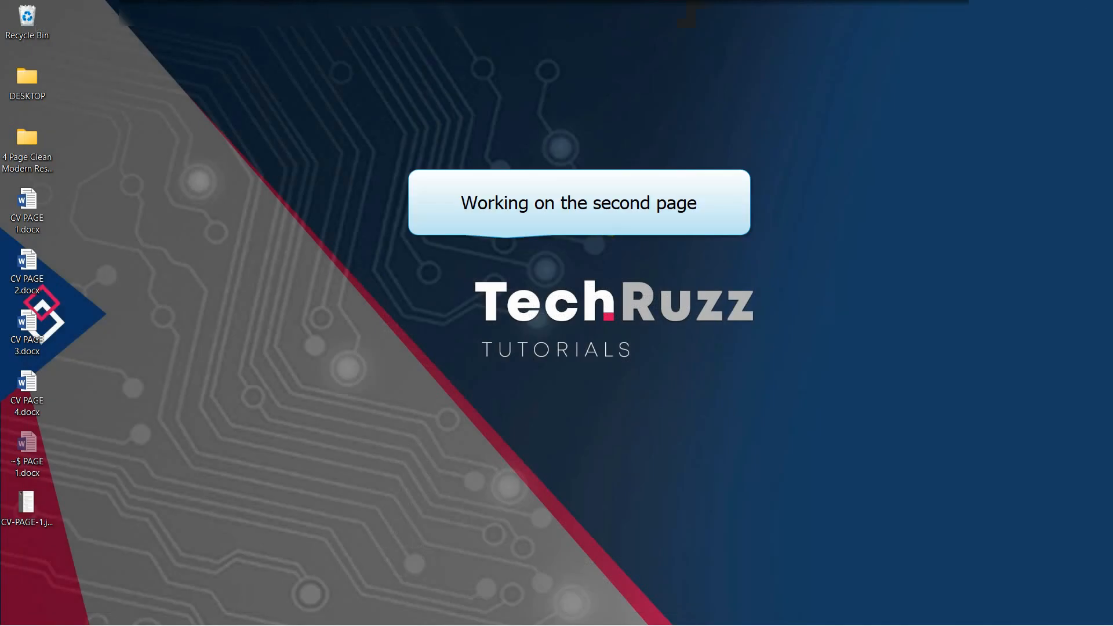
# - Close CV PAGE 1.docx with its changes saved and open CV PAGE 2.docx from the desktop
pyautogui.moveTo(732, 616)
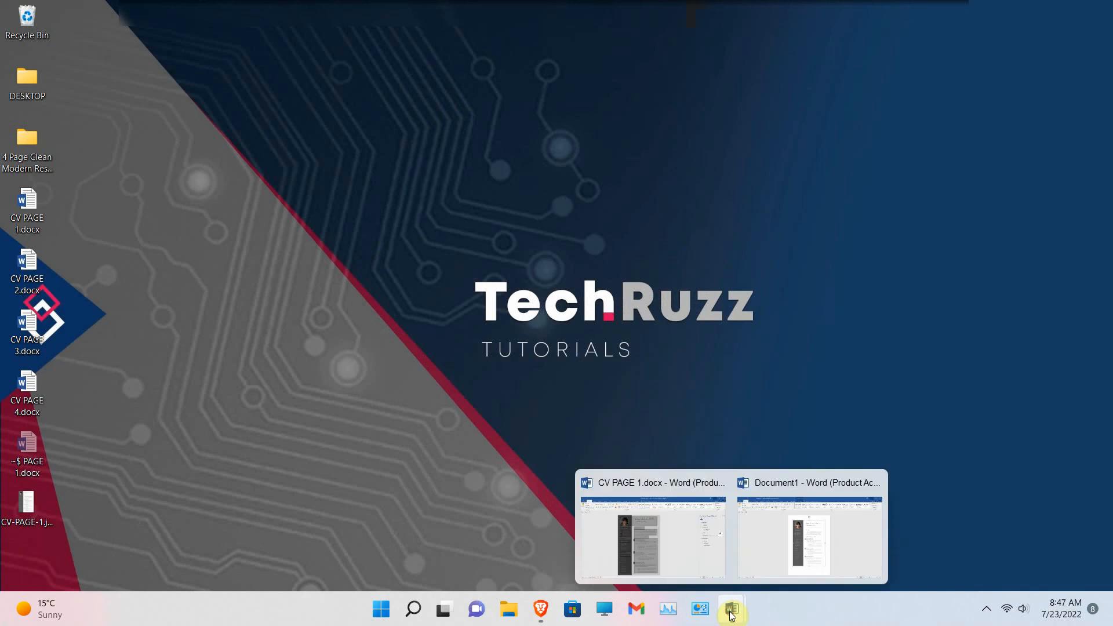
pyautogui.click(666, 556)
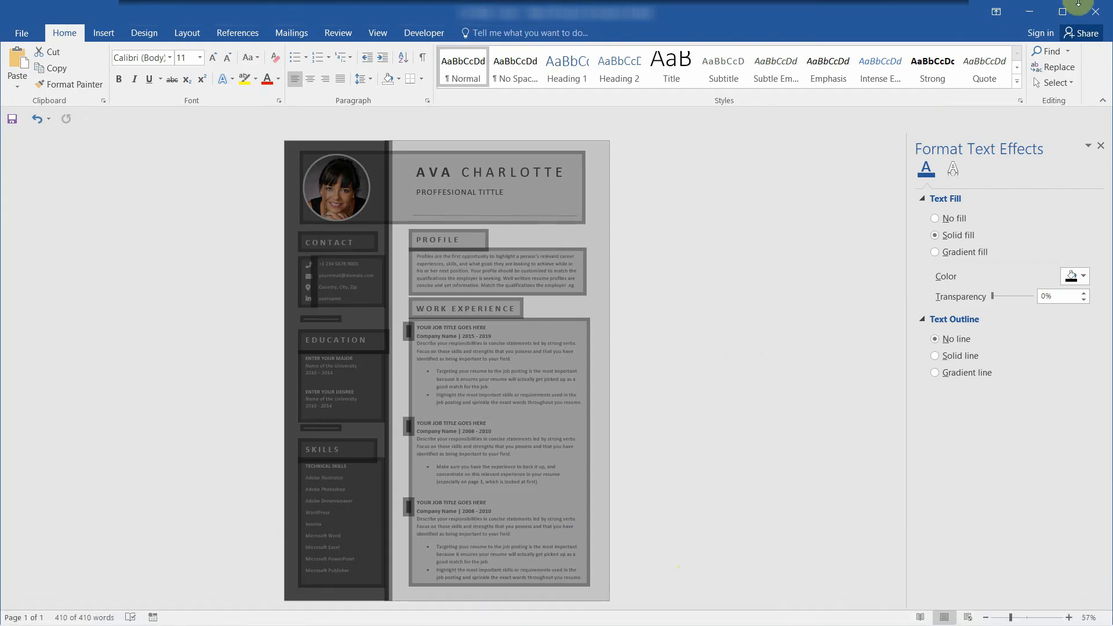
pyautogui.click(1098, 12)
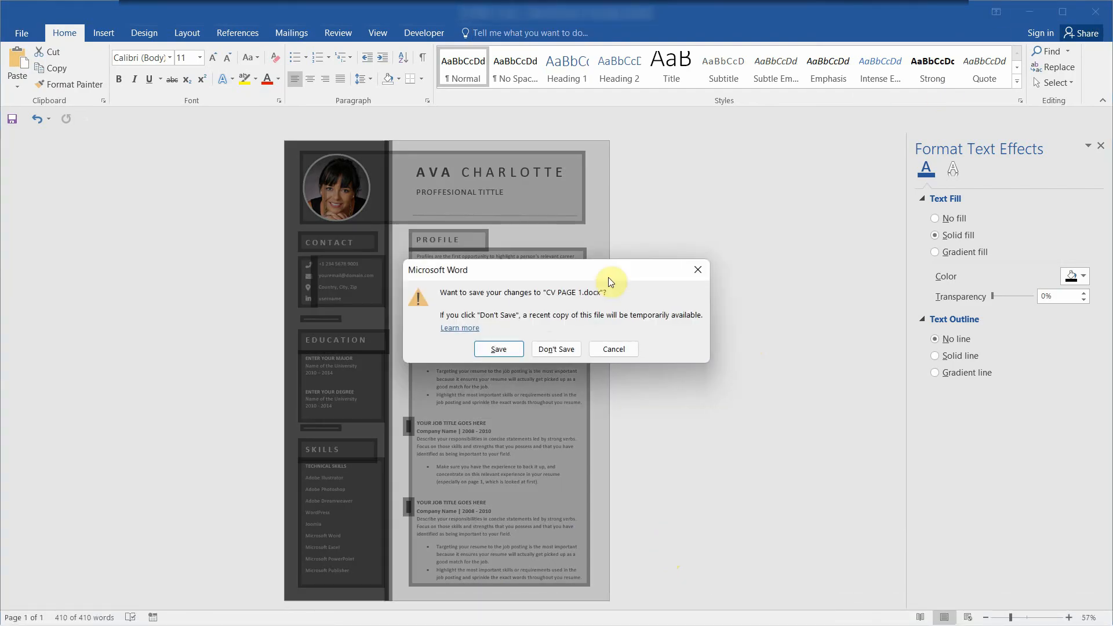
pyautogui.click(500, 349)
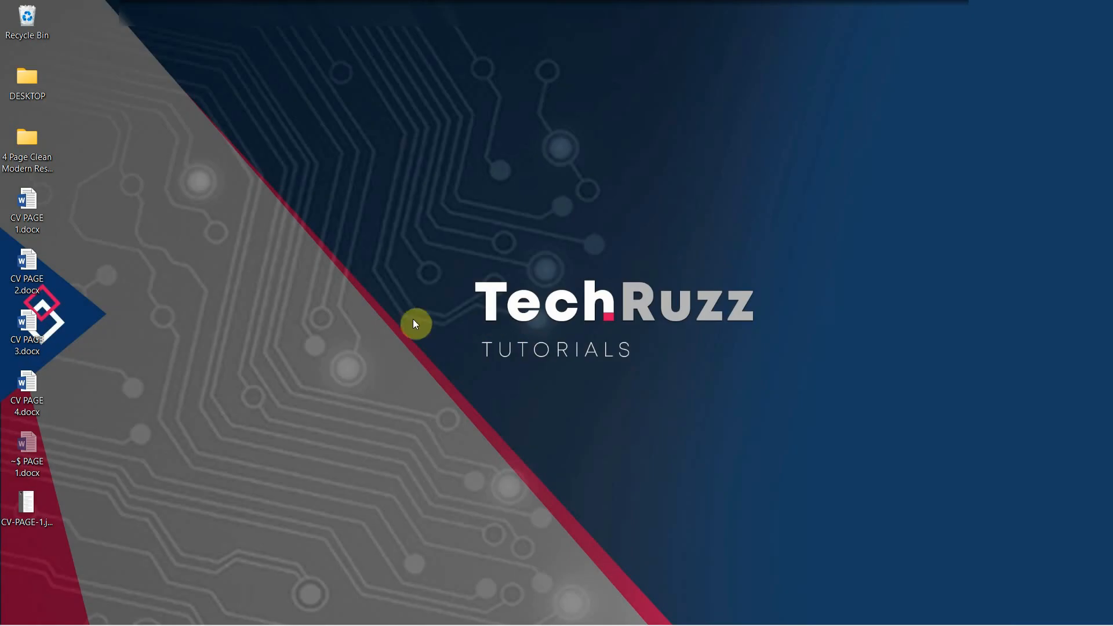
pyautogui.click(34, 270)
pyautogui.doubleClick(35, 270)
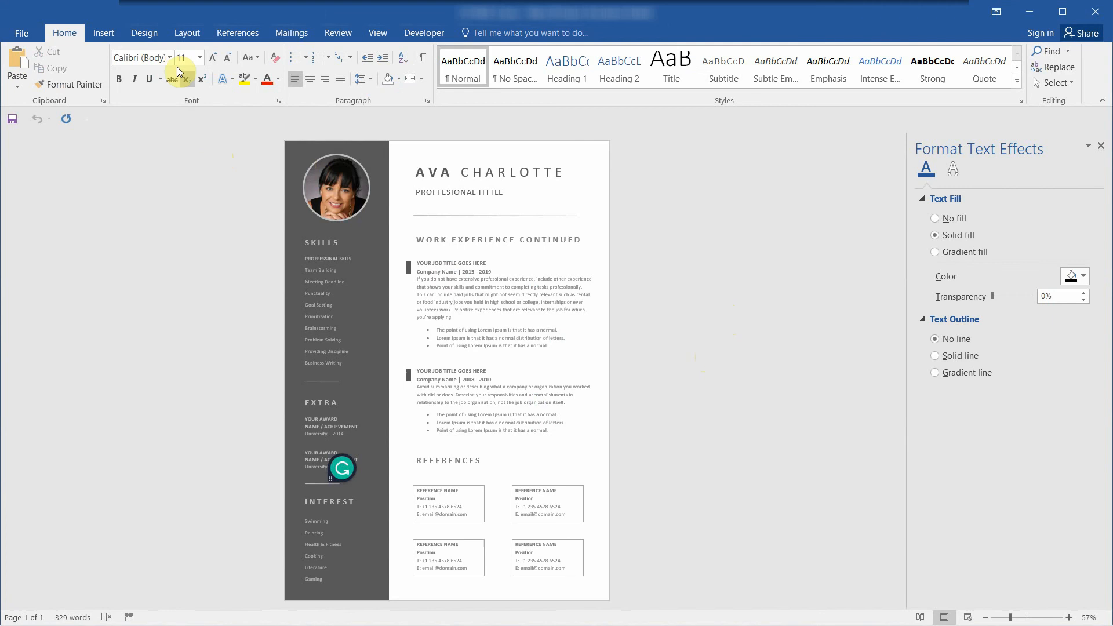
# - Draw a rectangle about 11.65 inches high and 5.63 inches wide over the white area beside the dark sidebar
pyautogui.click(103, 33)
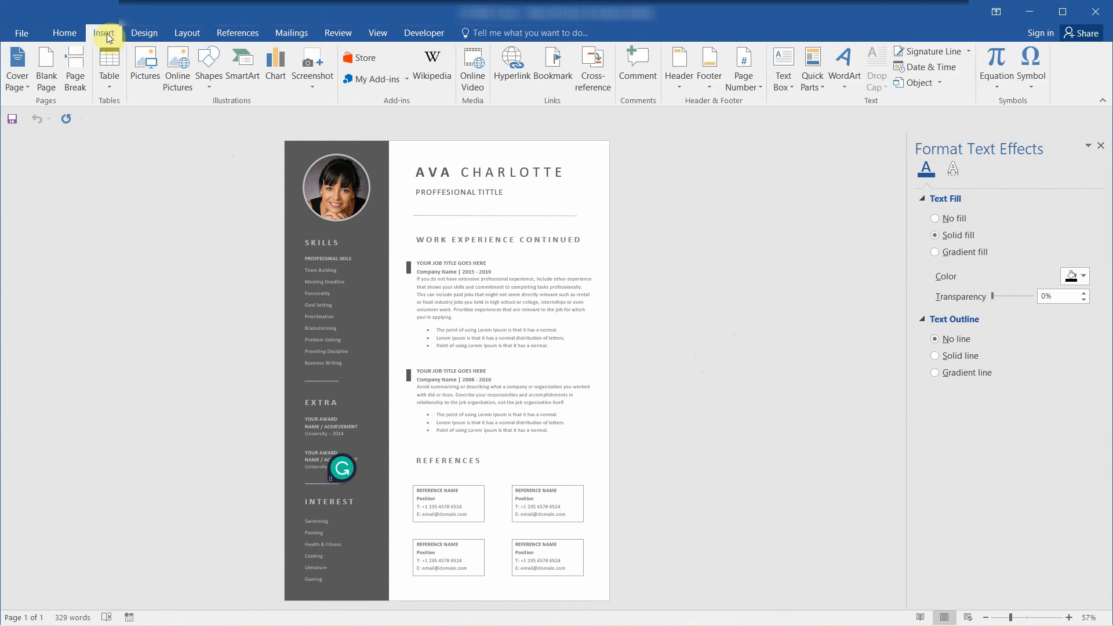
pyautogui.click(210, 75)
pyautogui.click(244, 118)
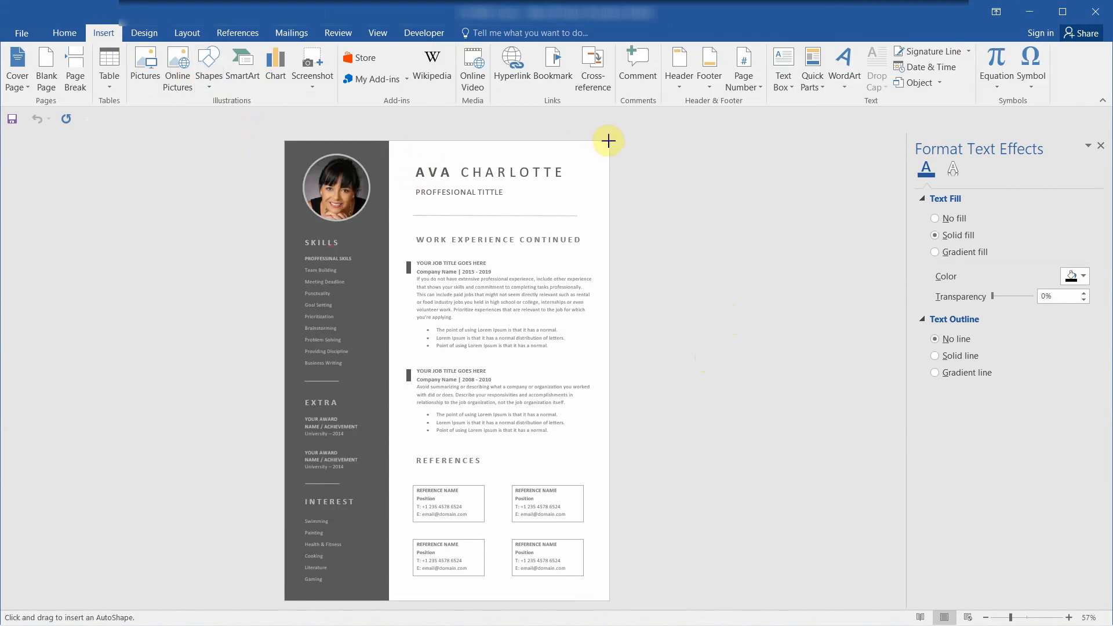
pyautogui.moveTo(608, 141)
pyautogui.mouseDown()
pyautogui.moveTo(520, 330)
pyautogui.moveTo(405, 503)
pyautogui.moveTo(377, 600)
pyautogui.moveTo(385, 598)
pyautogui.mouseUp()
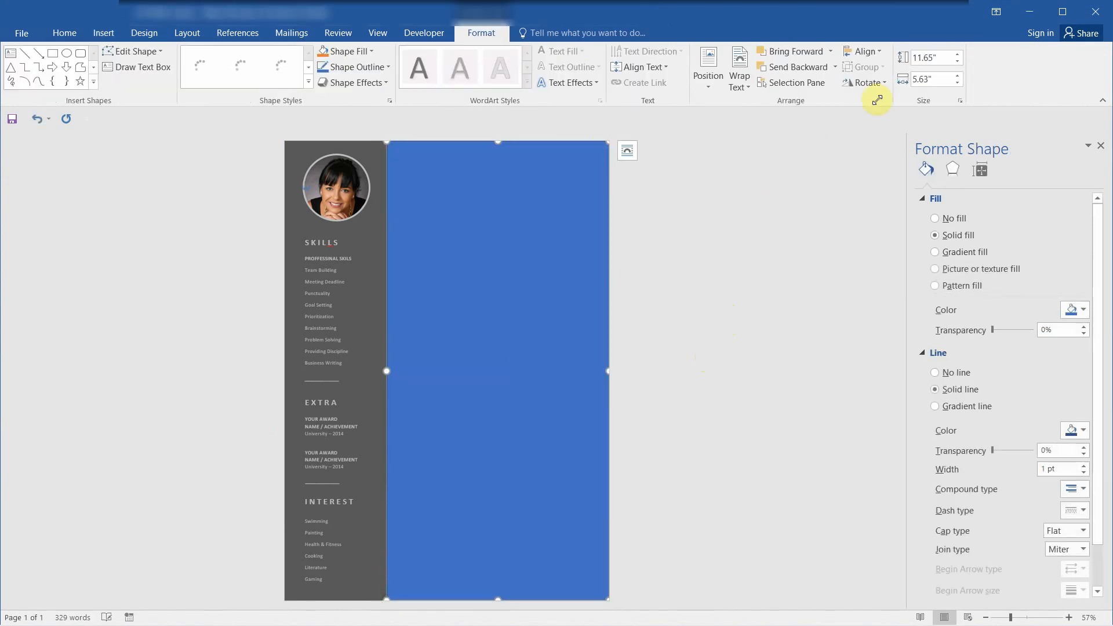
# - Set the rectangle's height to 11.69 inches and its width to 5.62 inches, and apply Align Middle to it
pyautogui.click(930, 59)
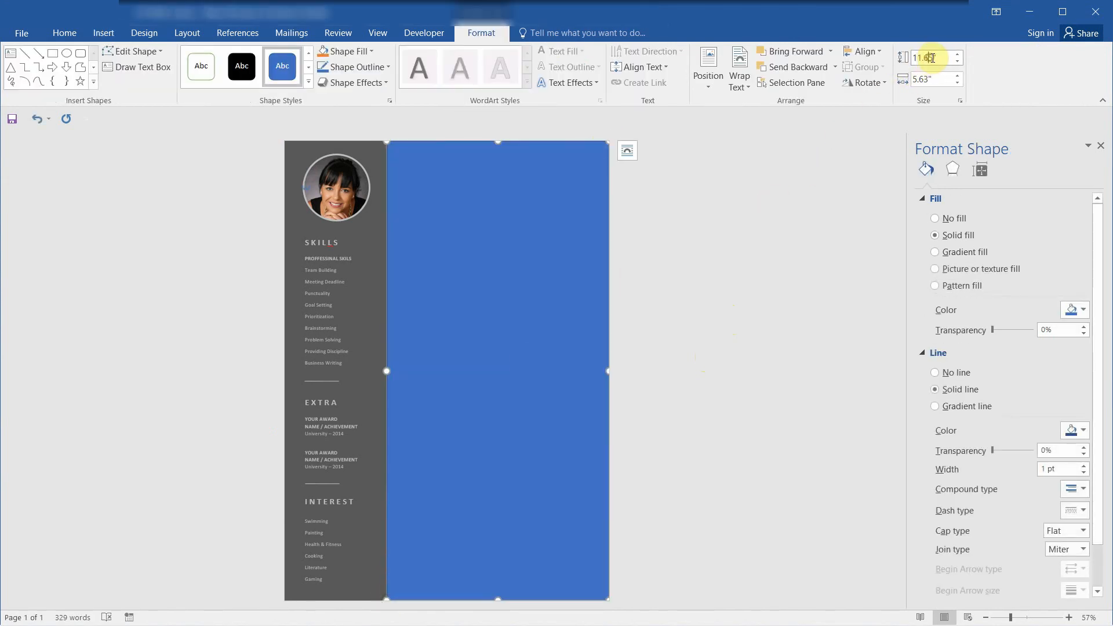
pyautogui.write('9')
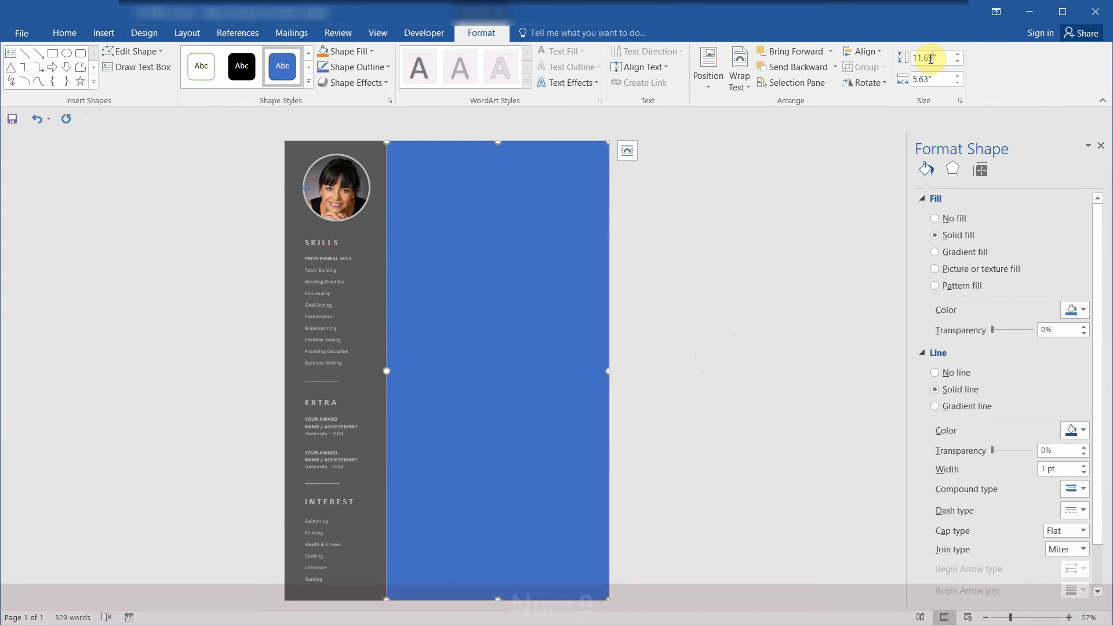
pyautogui.click(922, 79)
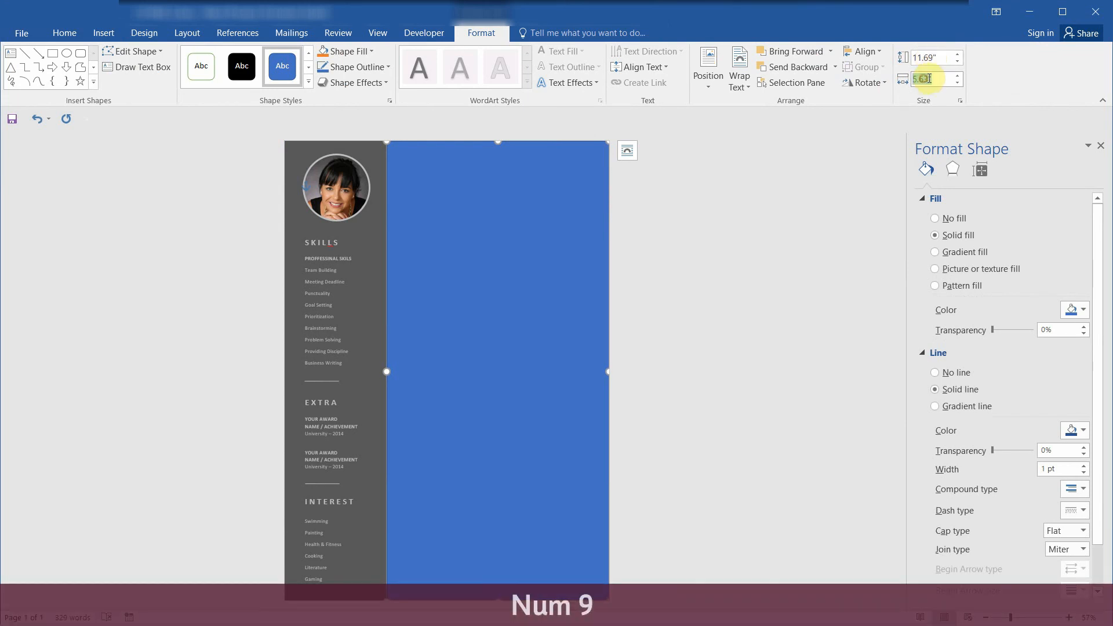
pyautogui.press('BackSpace')
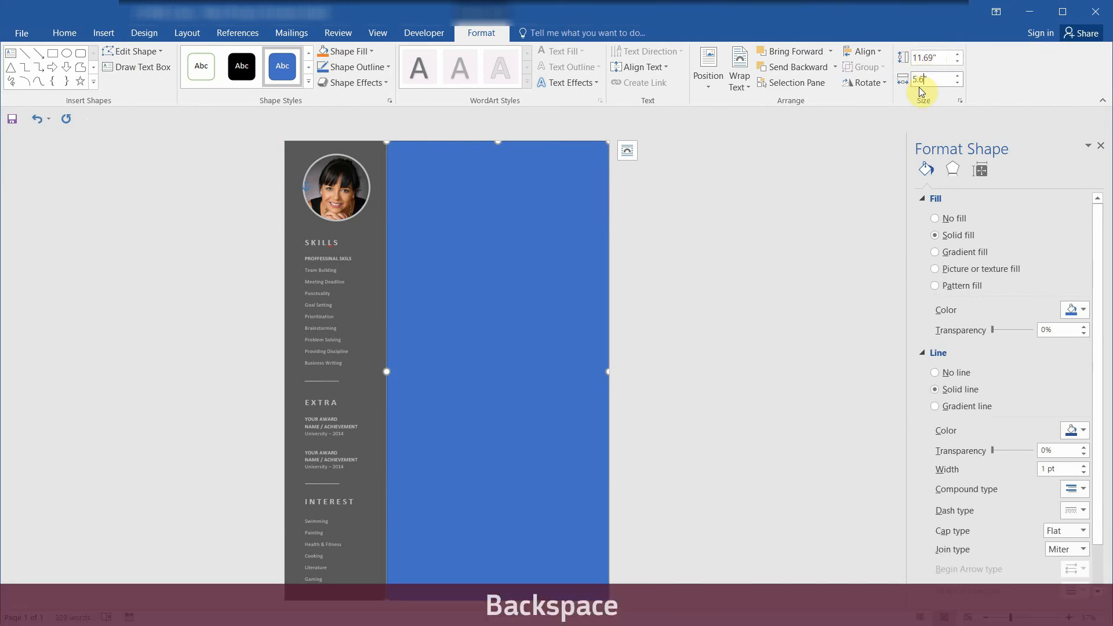
pyautogui.write('2')
pyautogui.press('Return')
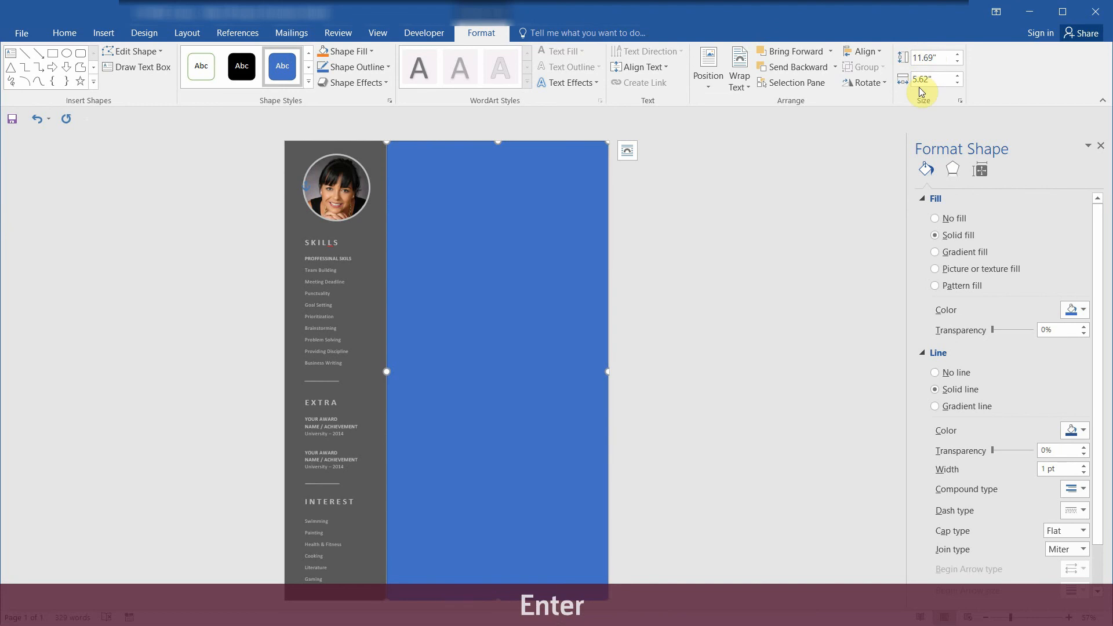
pyautogui.click(877, 52)
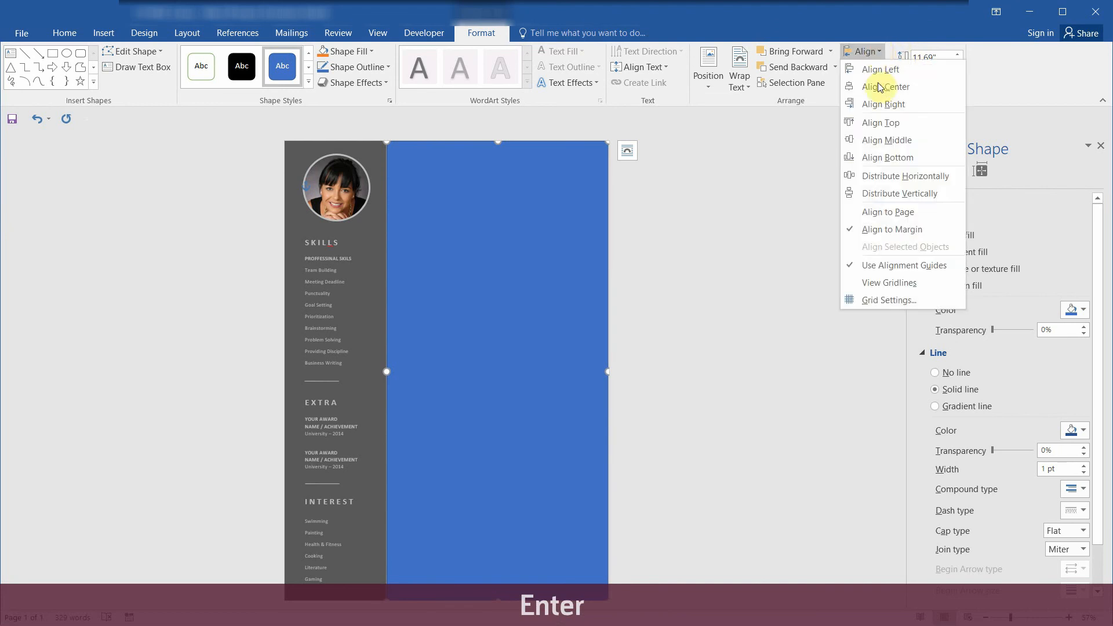
pyautogui.click(883, 141)
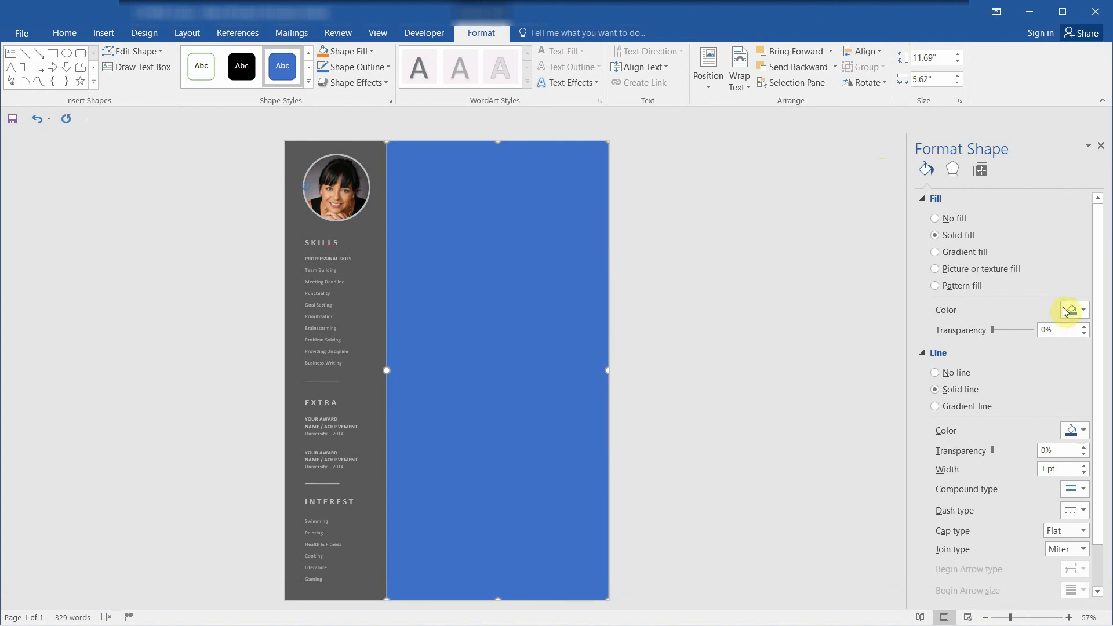
# - Give the rectangle a solid white fill and no line
pyautogui.click(1084, 312)
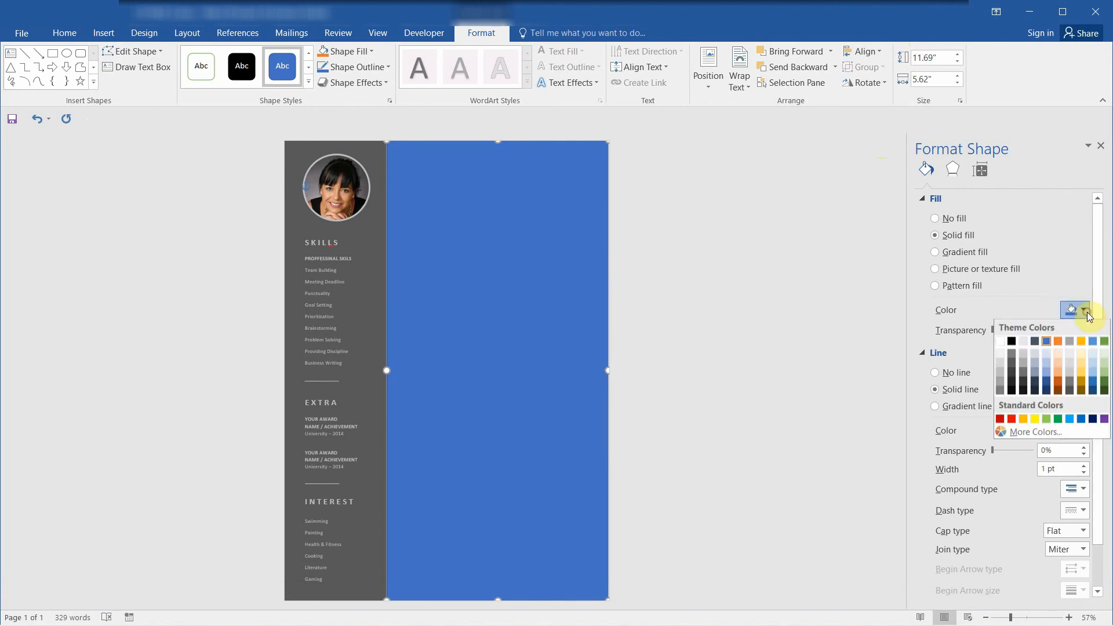
pyautogui.click(997, 342)
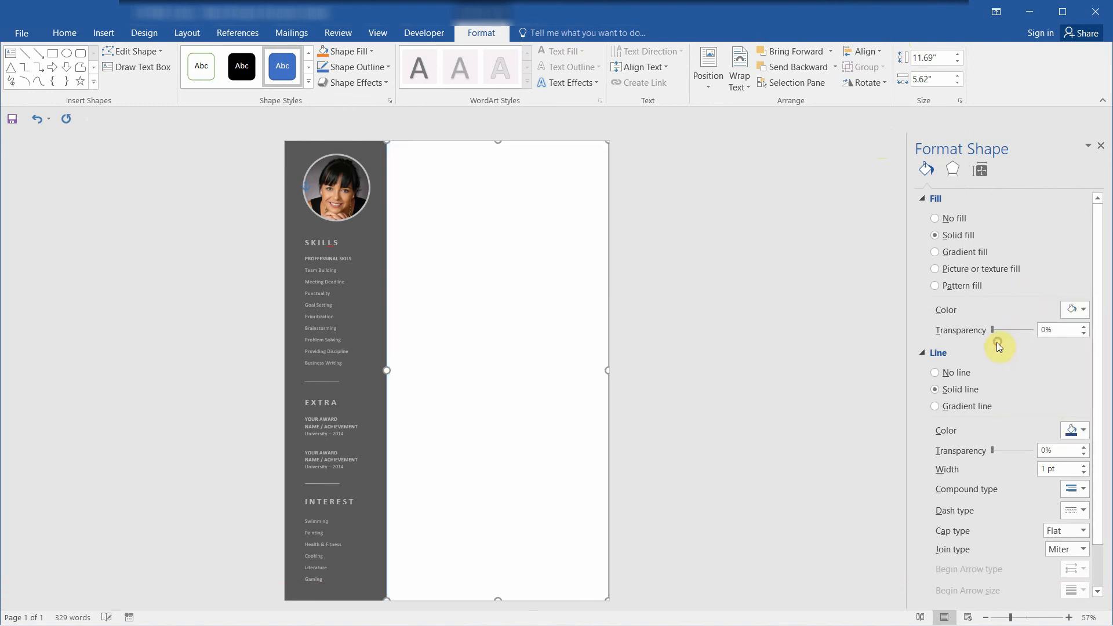
pyautogui.click(933, 373)
# - Send the white rectangle to the back and behind the text
pyautogui.rightClick(539, 220)
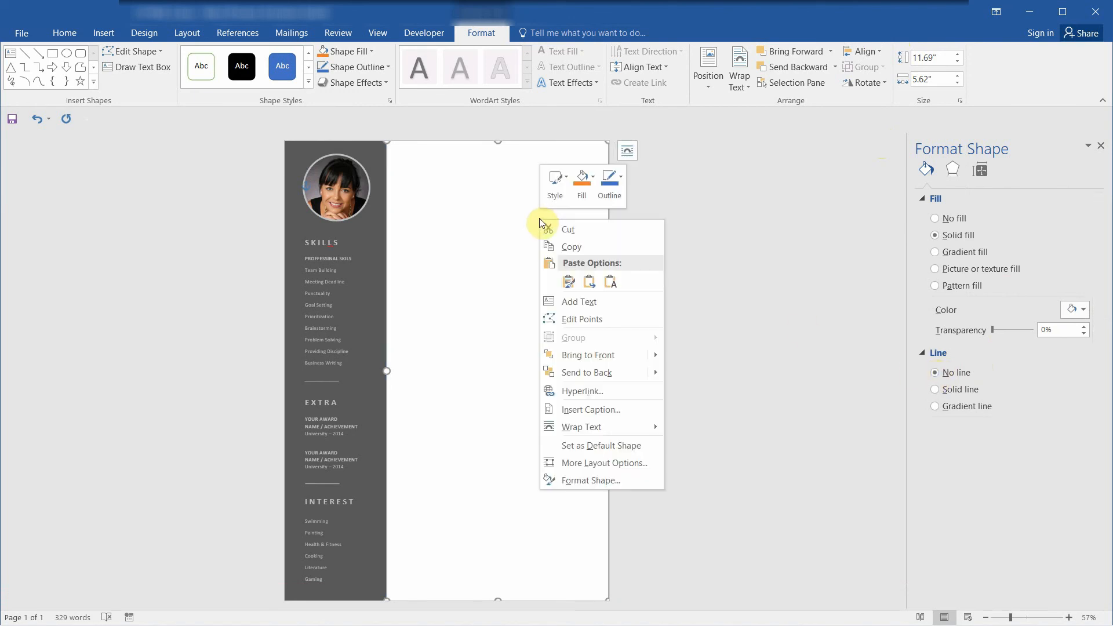
pyautogui.moveTo(597, 373)
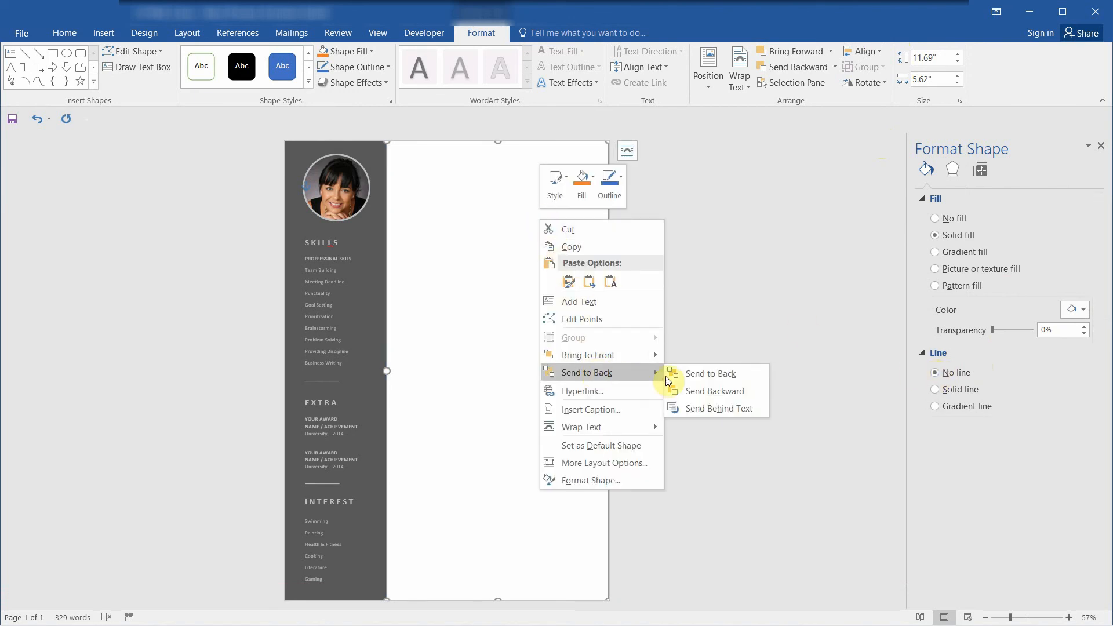
pyautogui.click(711, 375)
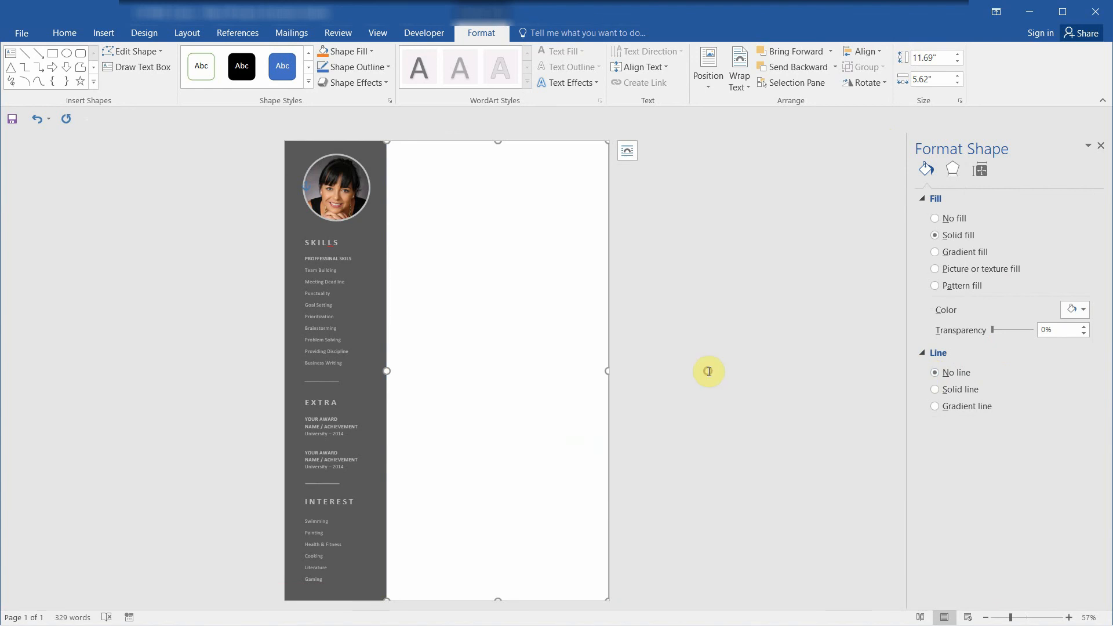
pyautogui.rightClick(591, 176)
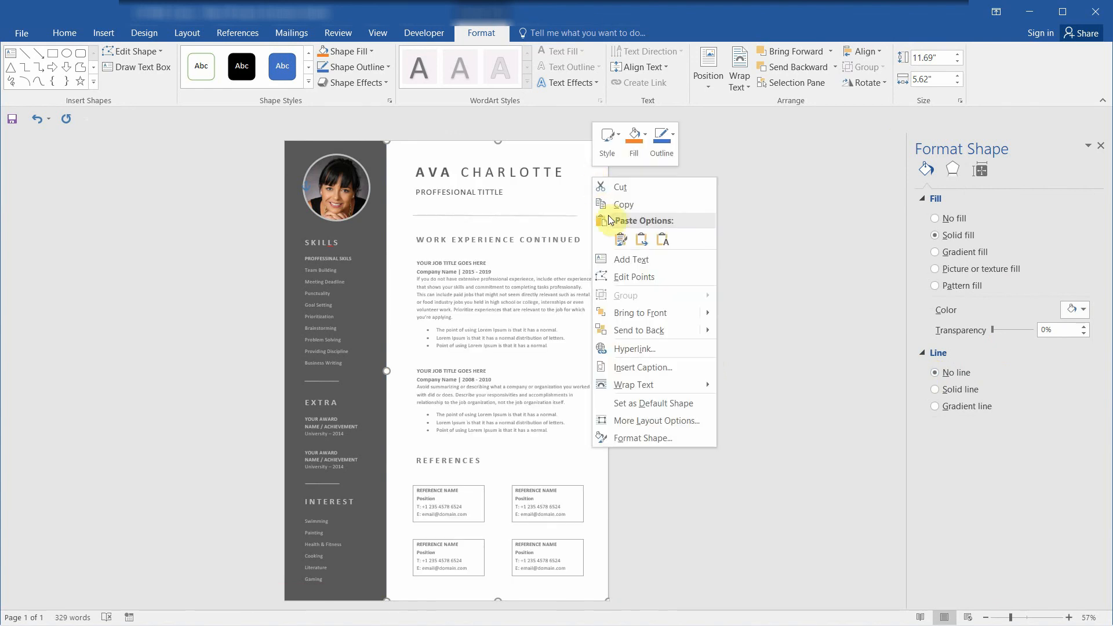
pyautogui.moveTo(642, 331)
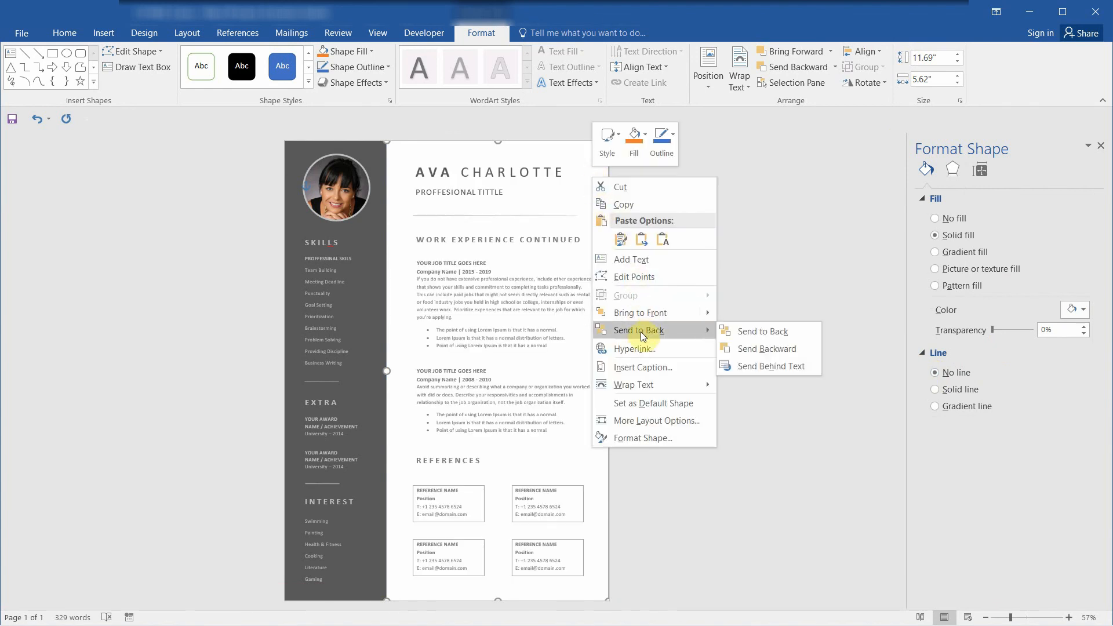
pyautogui.click(756, 366)
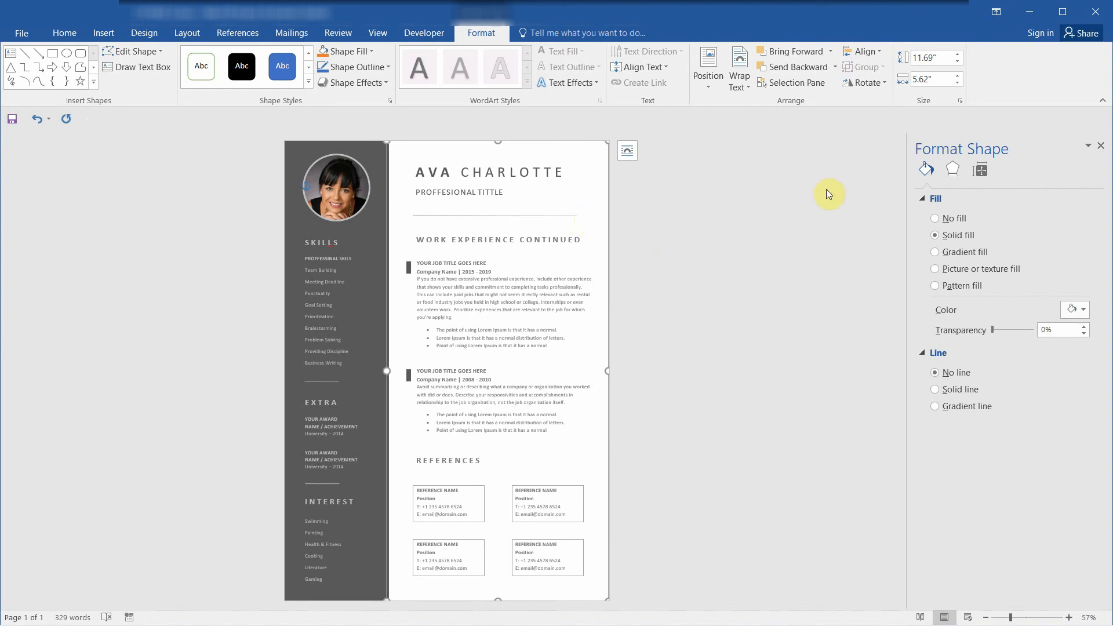
# - Select everything on the page of CV PAGE 2.docx and copy it
pyautogui.click(63, 33)
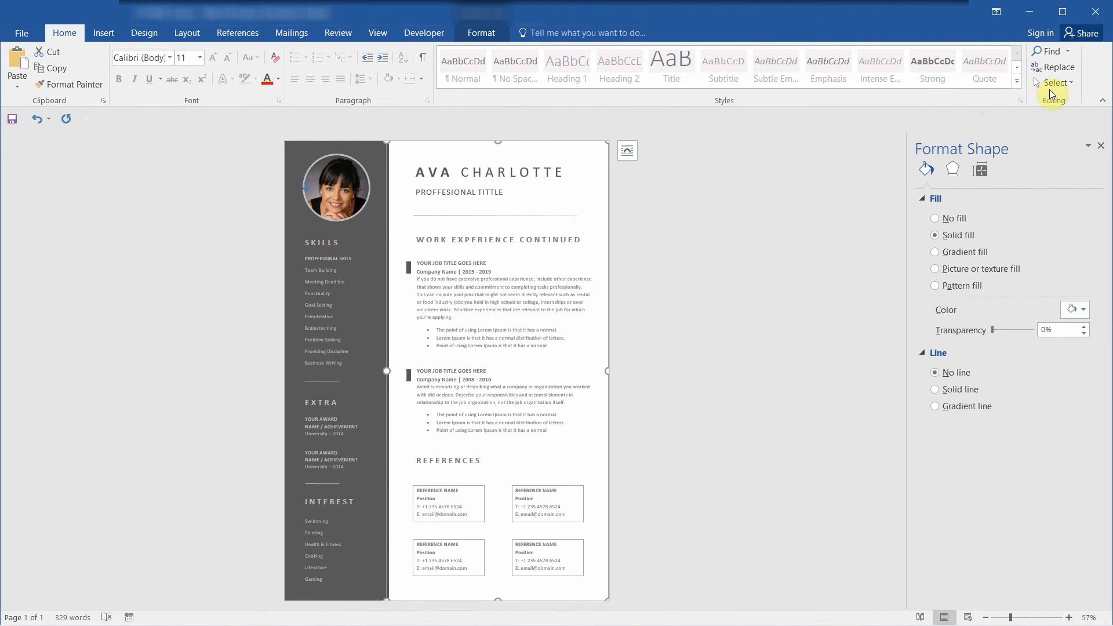
pyautogui.click(1073, 85)
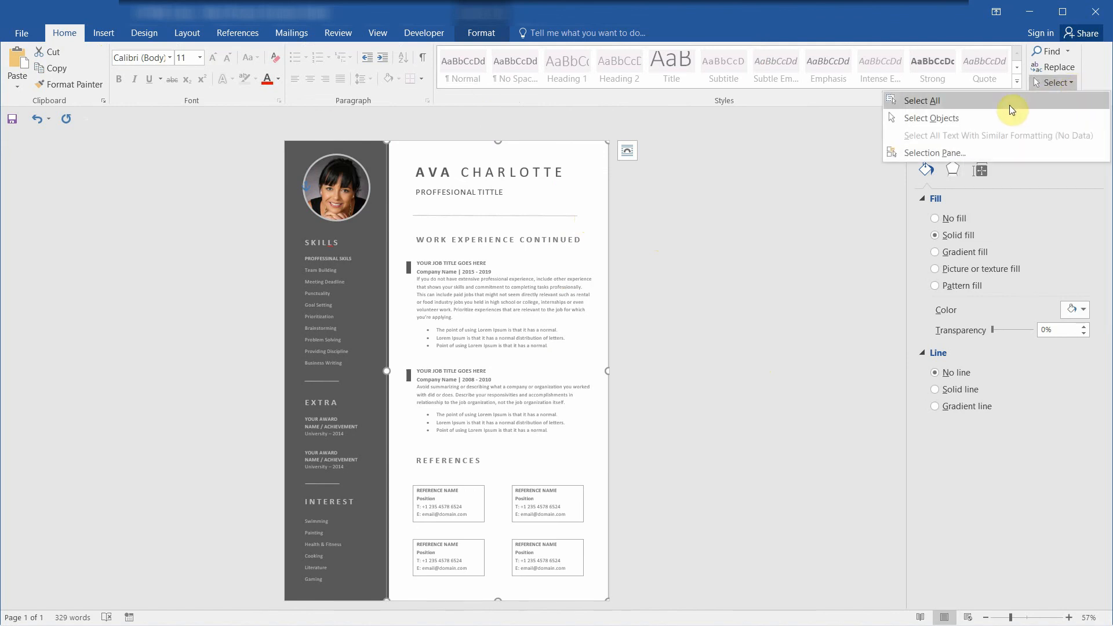
pyautogui.click(936, 100)
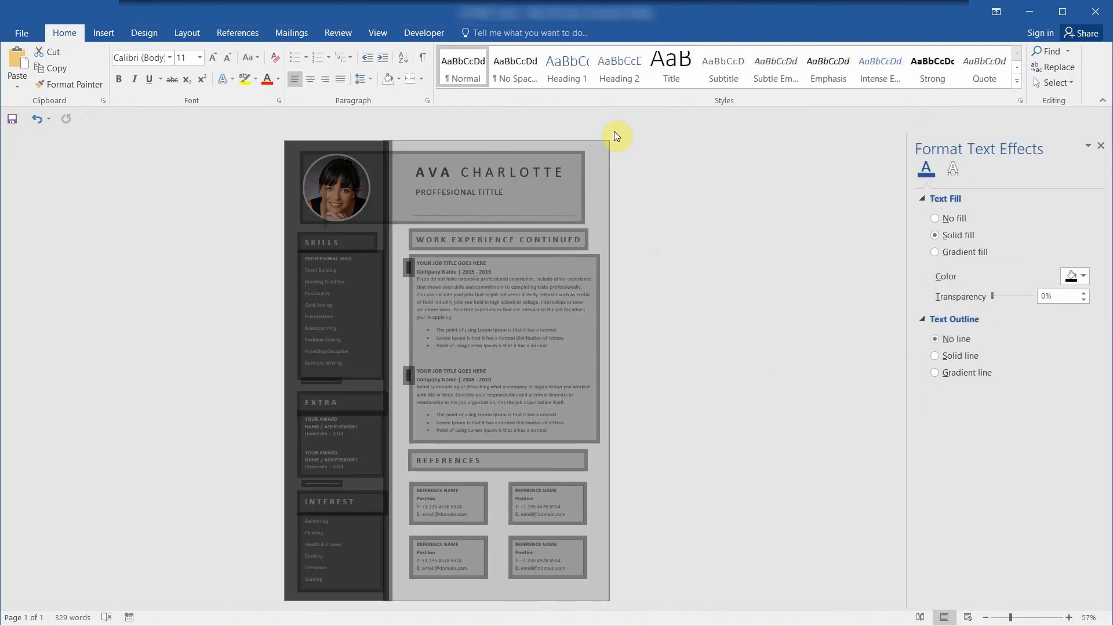
pyautogui.click(56, 70)
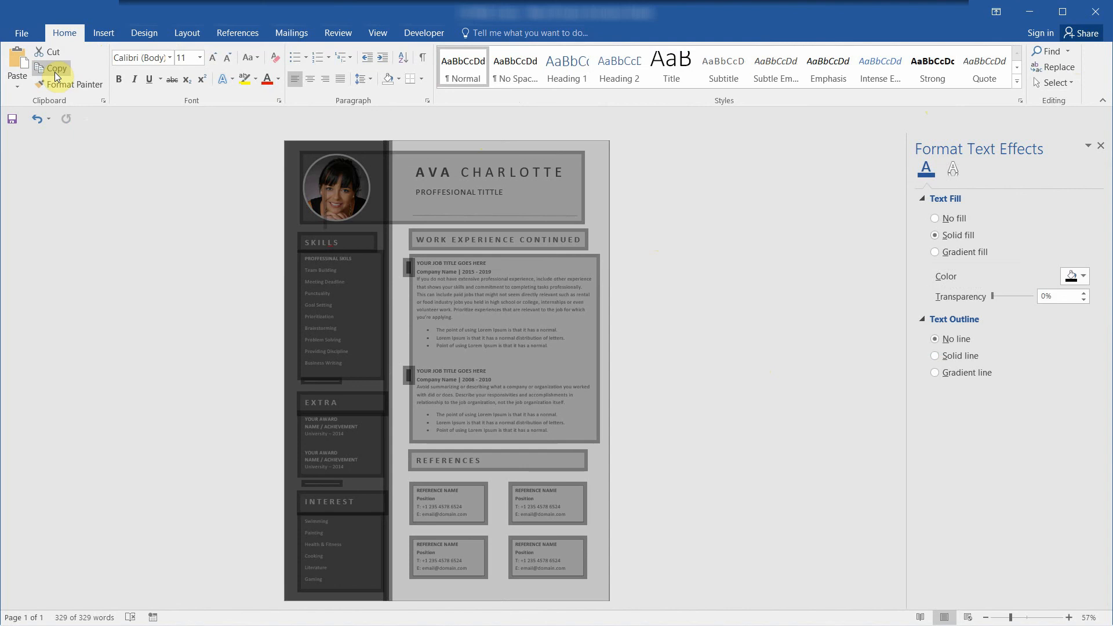
pyautogui.click(56, 73)
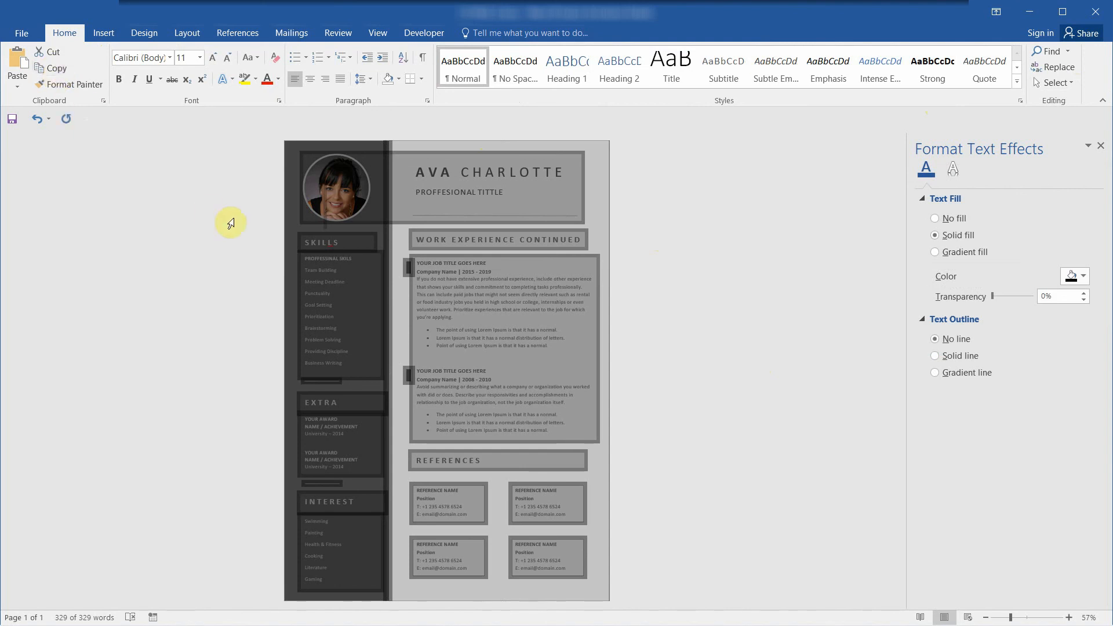
# - Switch to Document1 and delete the page 1 resume picture from it
pyautogui.moveTo(747, 613)
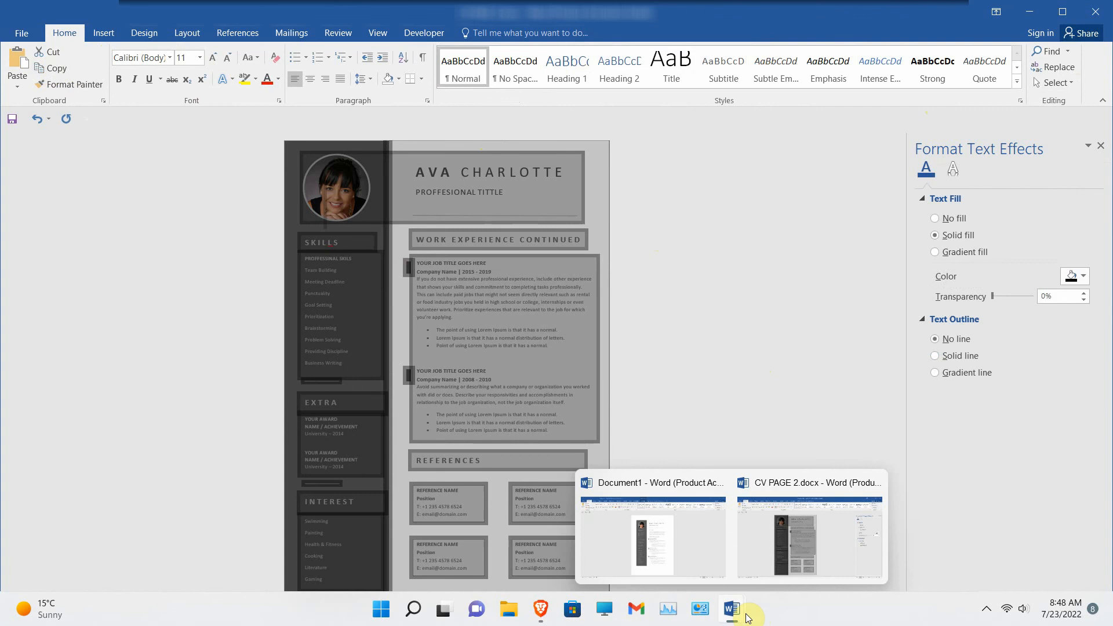
pyautogui.click(666, 550)
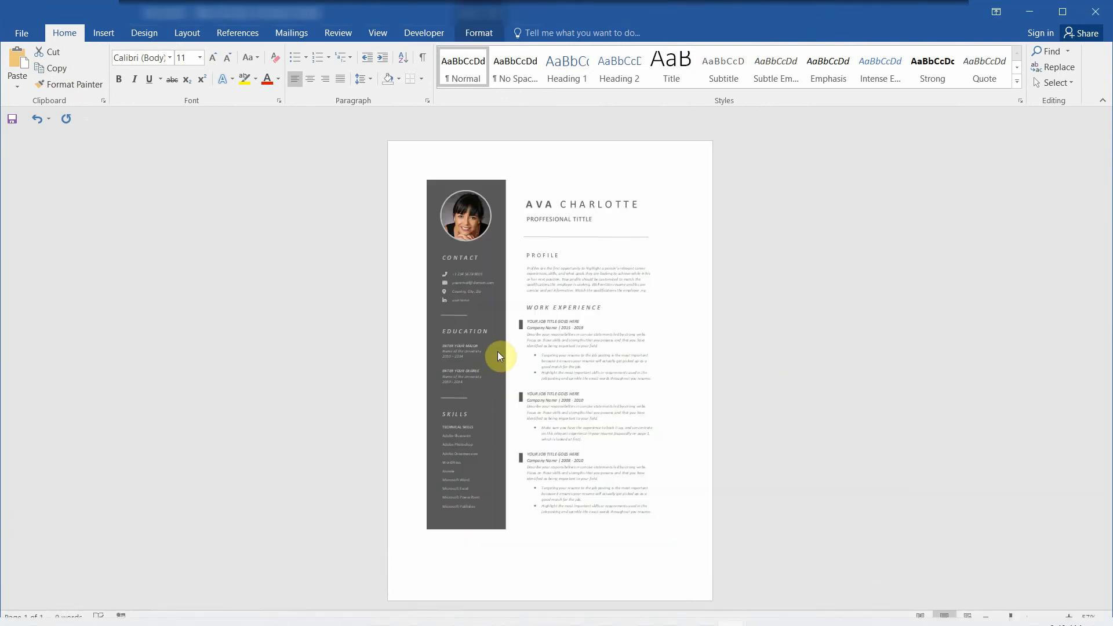
pyautogui.click(467, 355)
pyautogui.press('Delete')
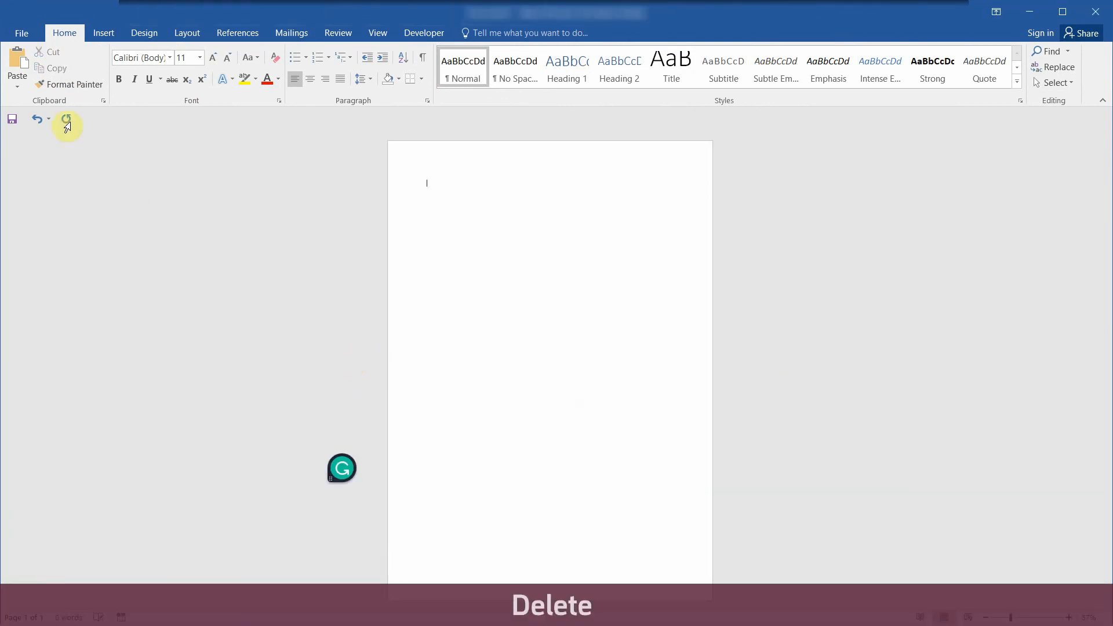
# - Paste the copied page 2 content into the blank document as a Picture (Enhanced Metafile)
pyautogui.click(19, 89)
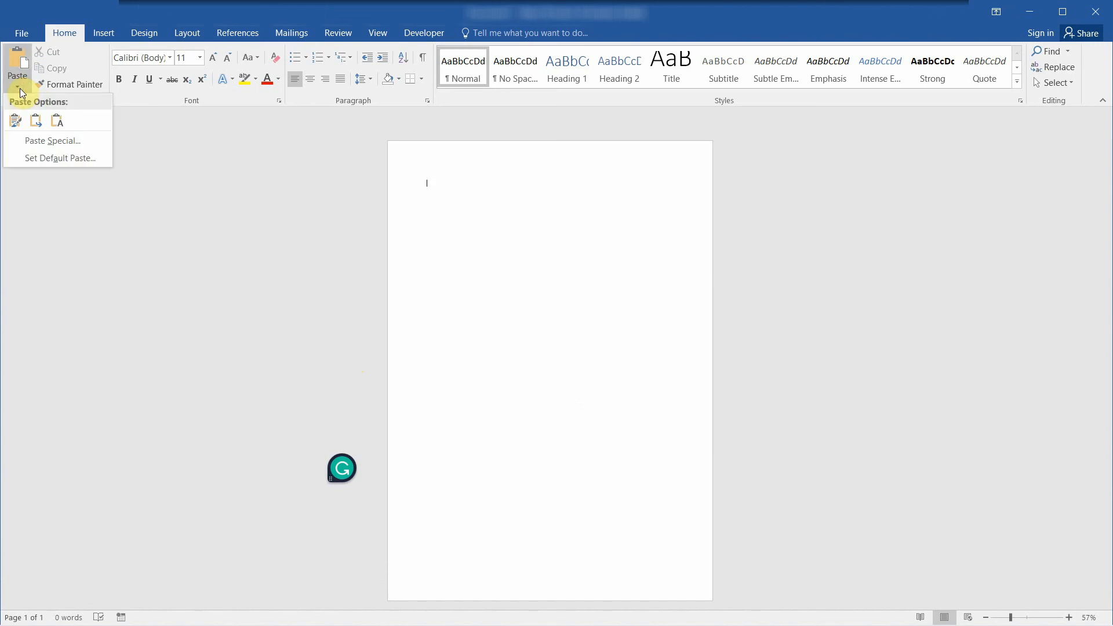
pyautogui.click(74, 142)
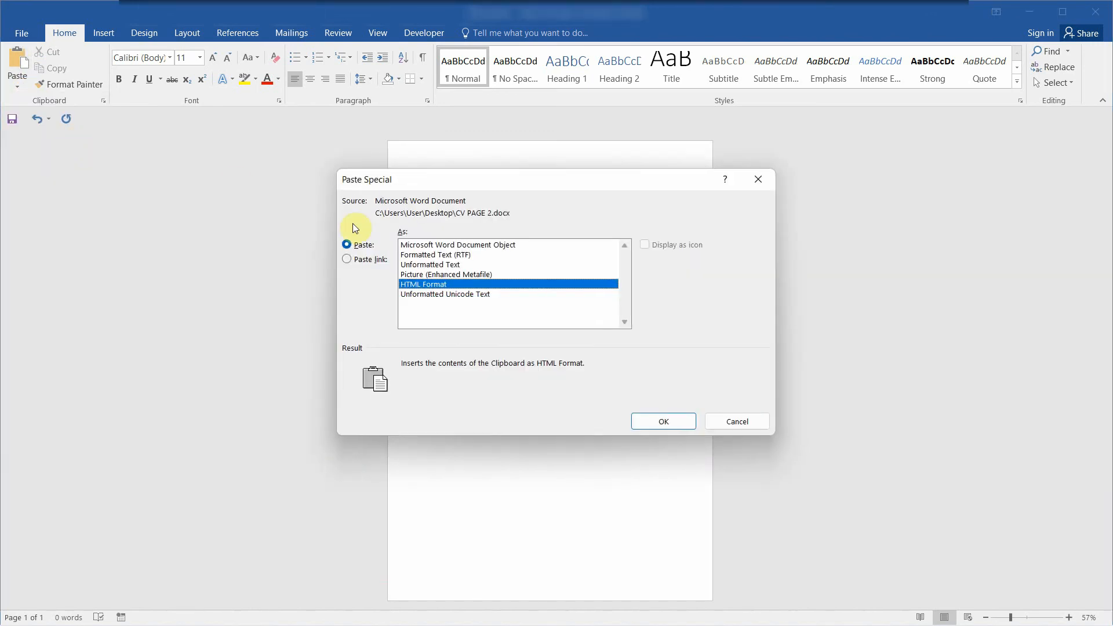
pyautogui.click(435, 275)
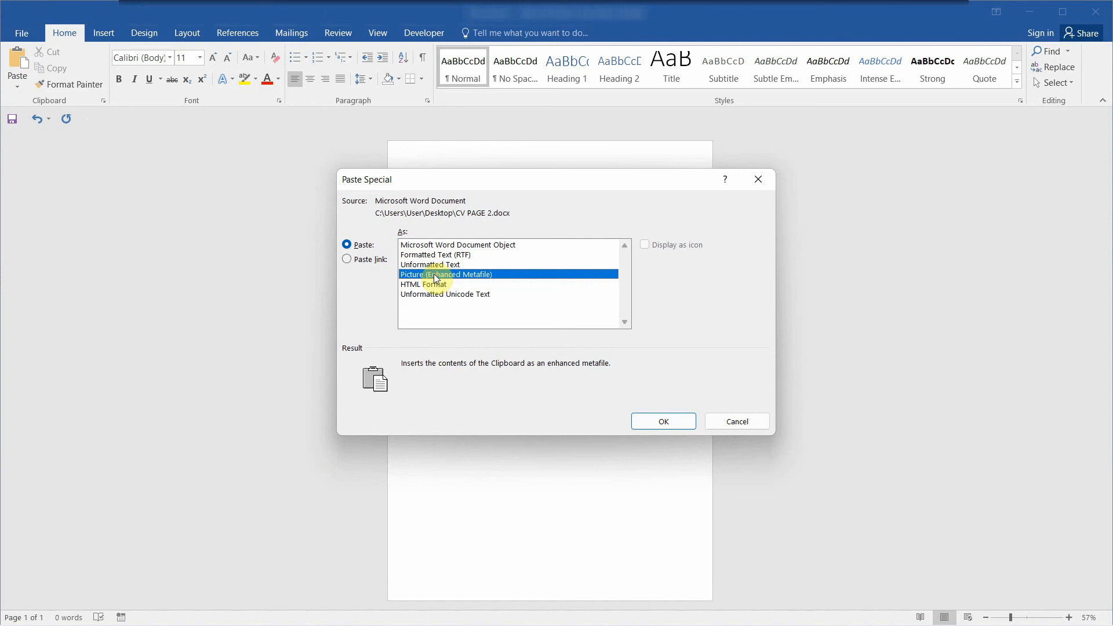
pyautogui.click(666, 421)
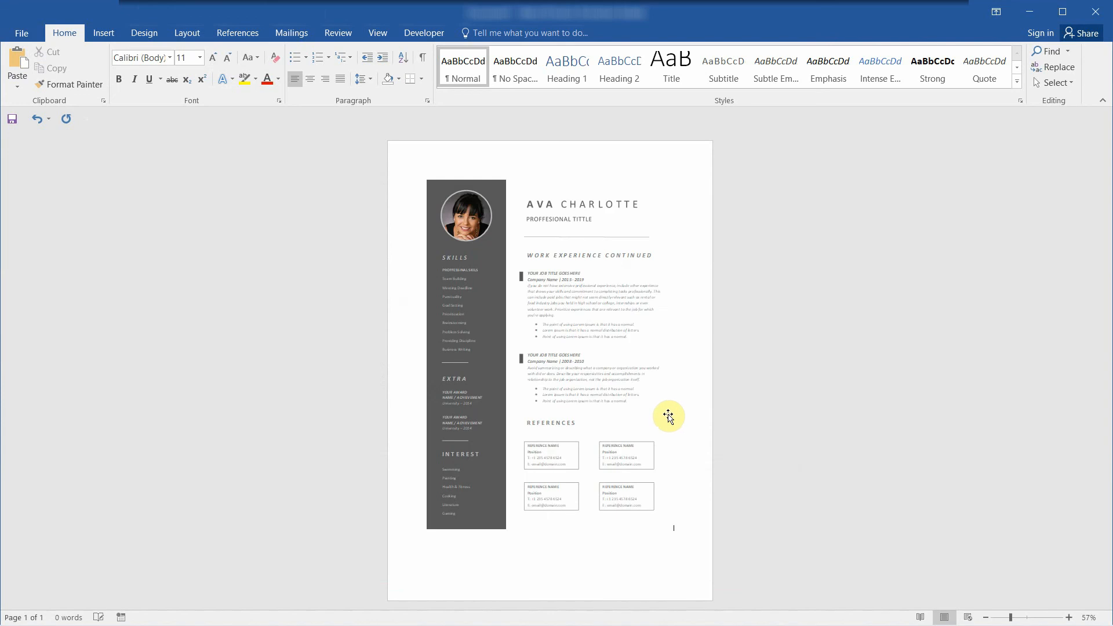
# - Start saving the pasted page 2 picture to the Desktop in JPEG File Interchange Format (*.jpg)
pyautogui.click(544, 334)
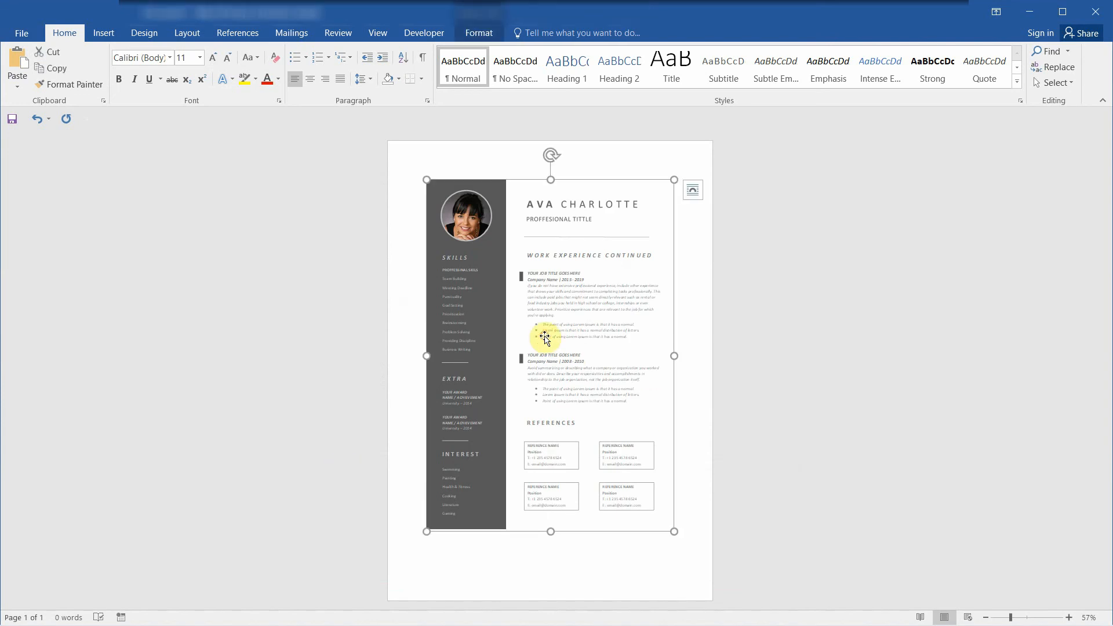
pyautogui.rightClick(551, 303)
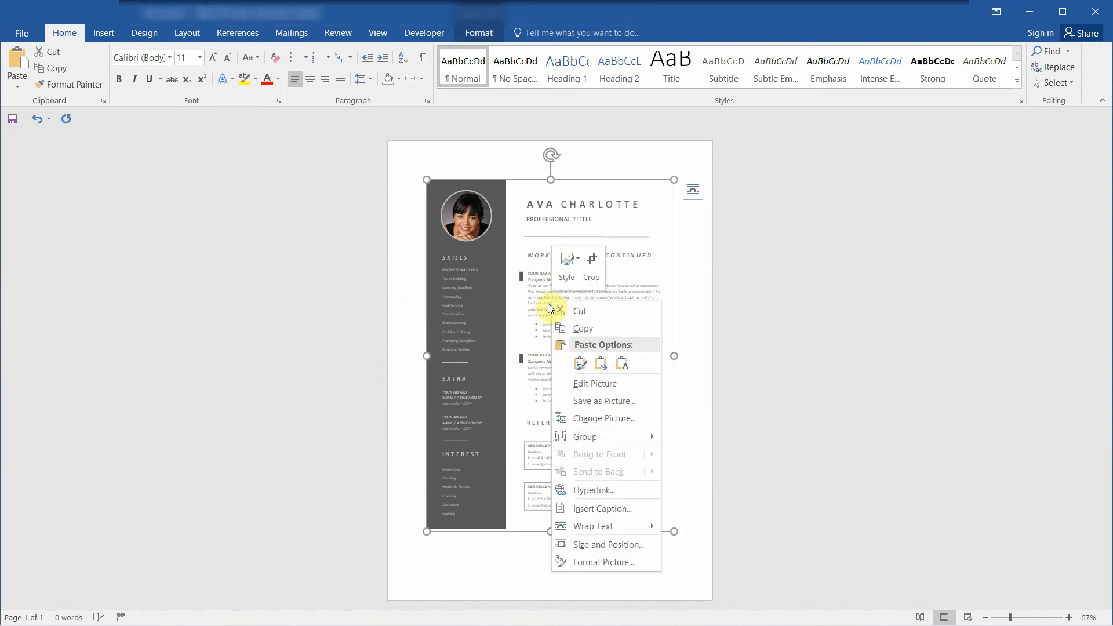
pyautogui.click(613, 401)
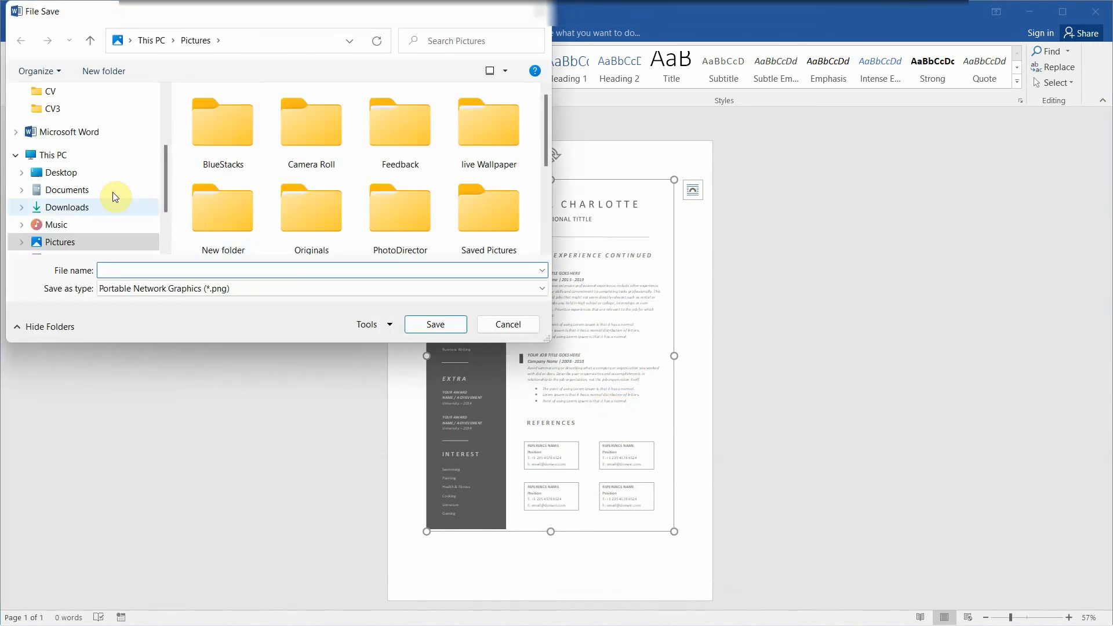
pyautogui.click(92, 174)
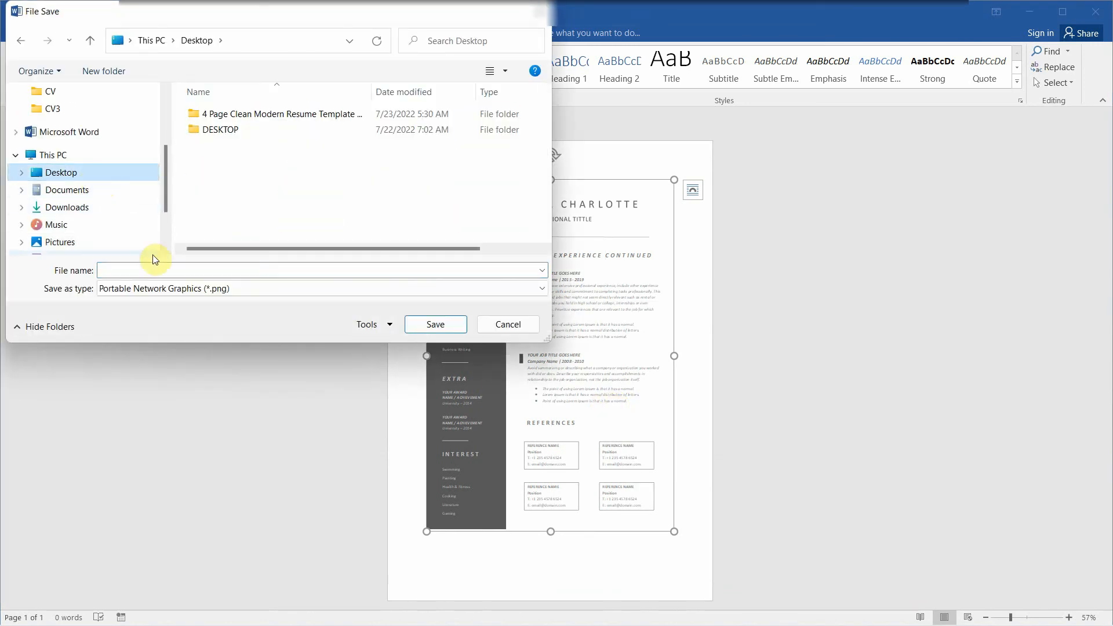
pyautogui.click(169, 289)
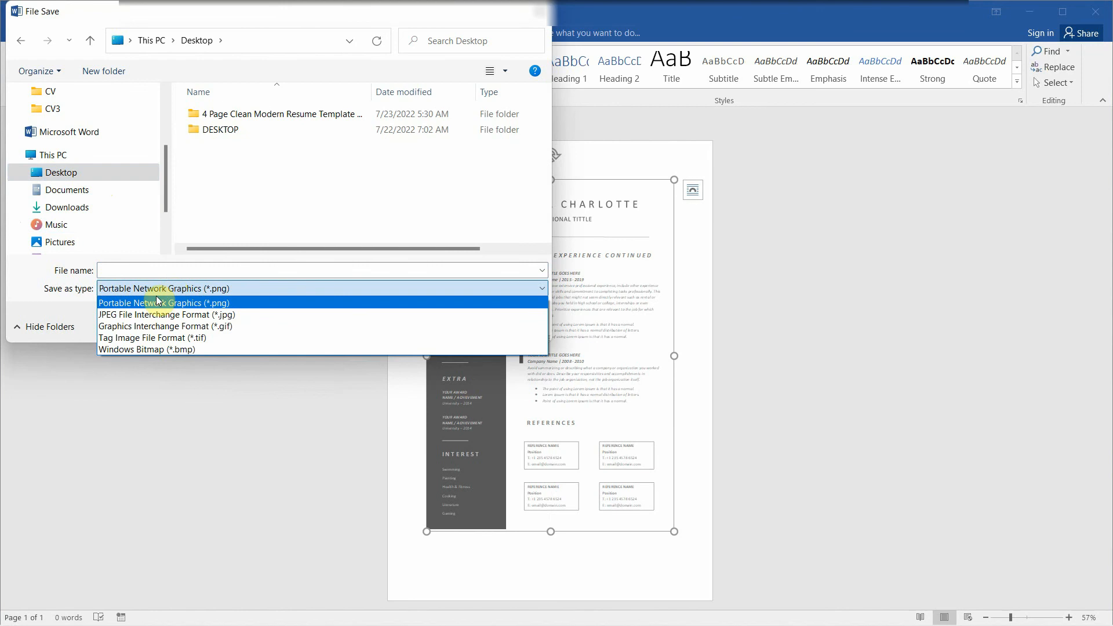
pyautogui.click(122, 316)
# - Name the picture file CV-PAGE-2.jpg, based on the existing CV-PAGE-1.jpg name, and save it
pyautogui.click(214, 146)
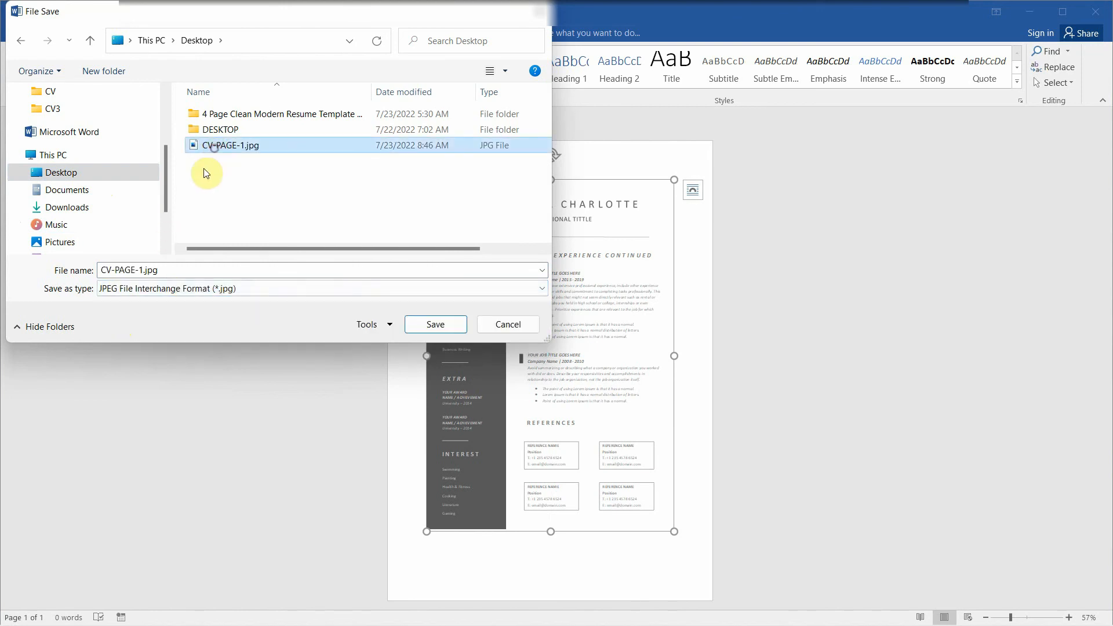
pyautogui.click(143, 271)
pyautogui.click(143, 270)
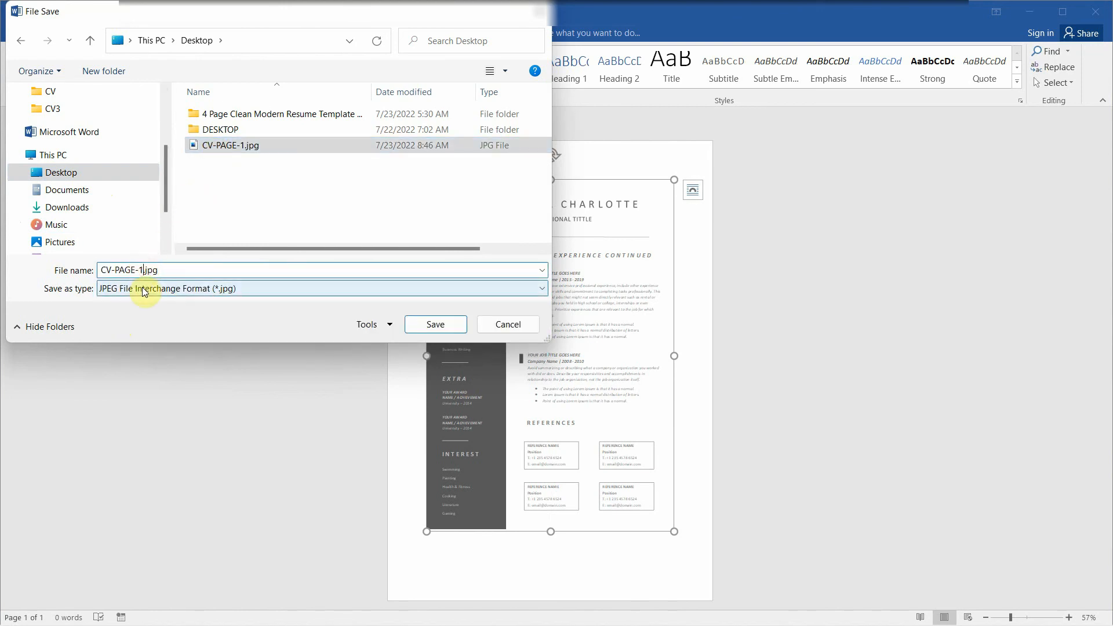
pyautogui.press('BackSpace')
pyautogui.write('2')
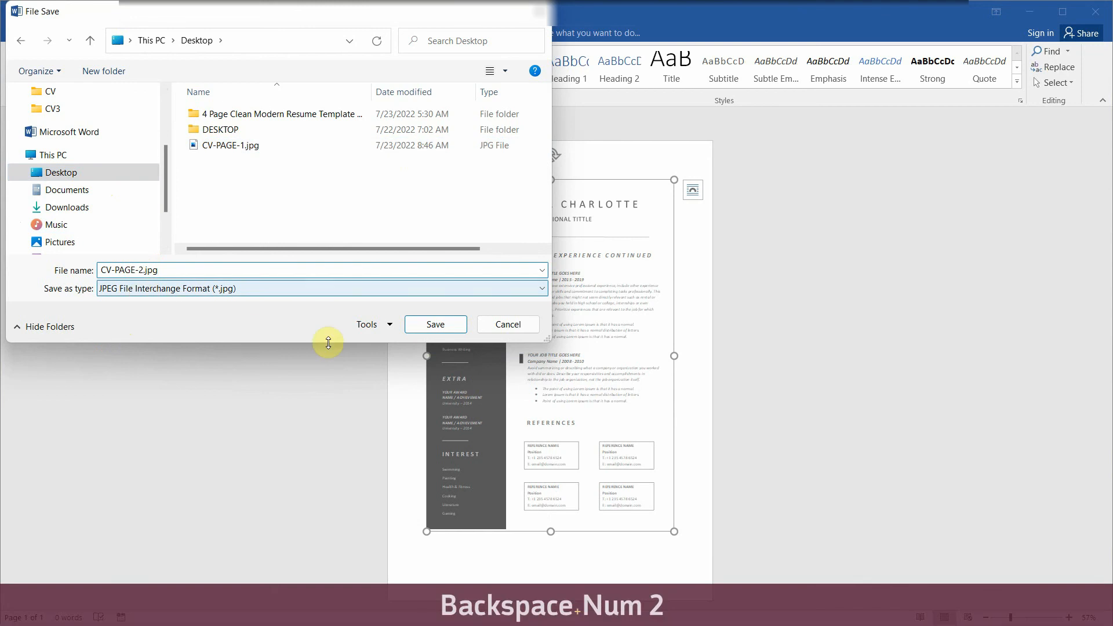
pyautogui.click(436, 324)
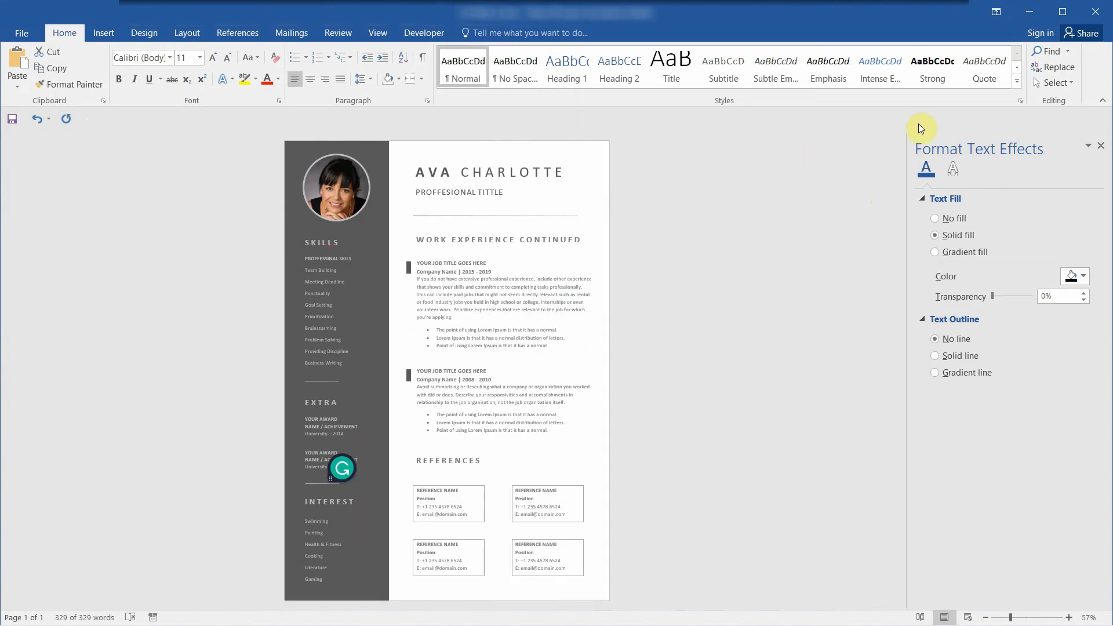
# - Close CV PAGE 2.docx without saving its changes
pyautogui.click(1095, 12)
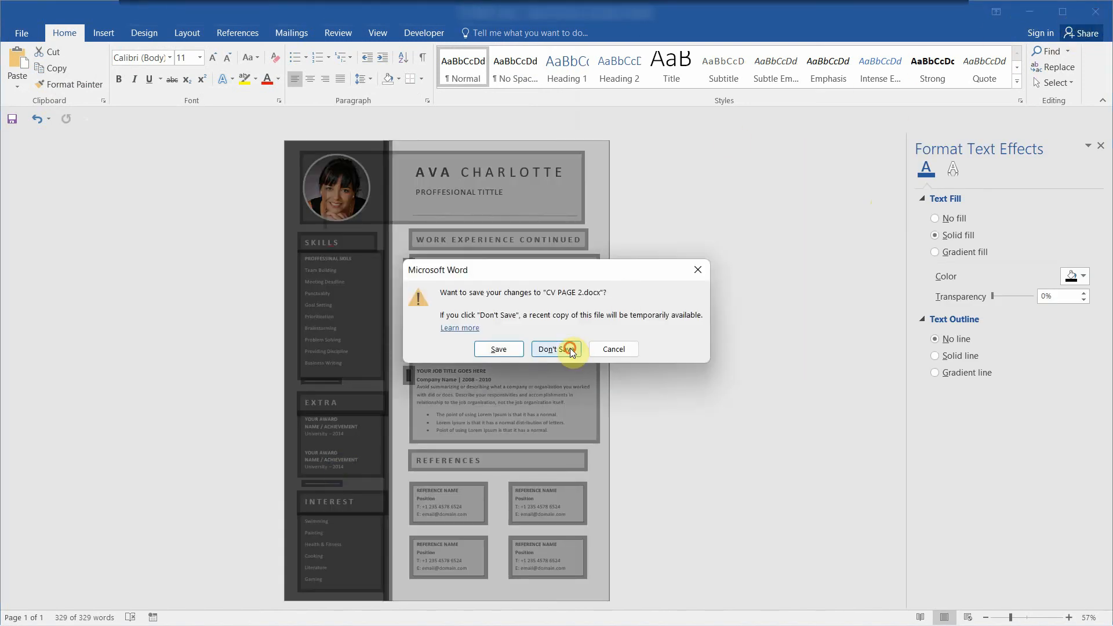
pyautogui.click(571, 351)
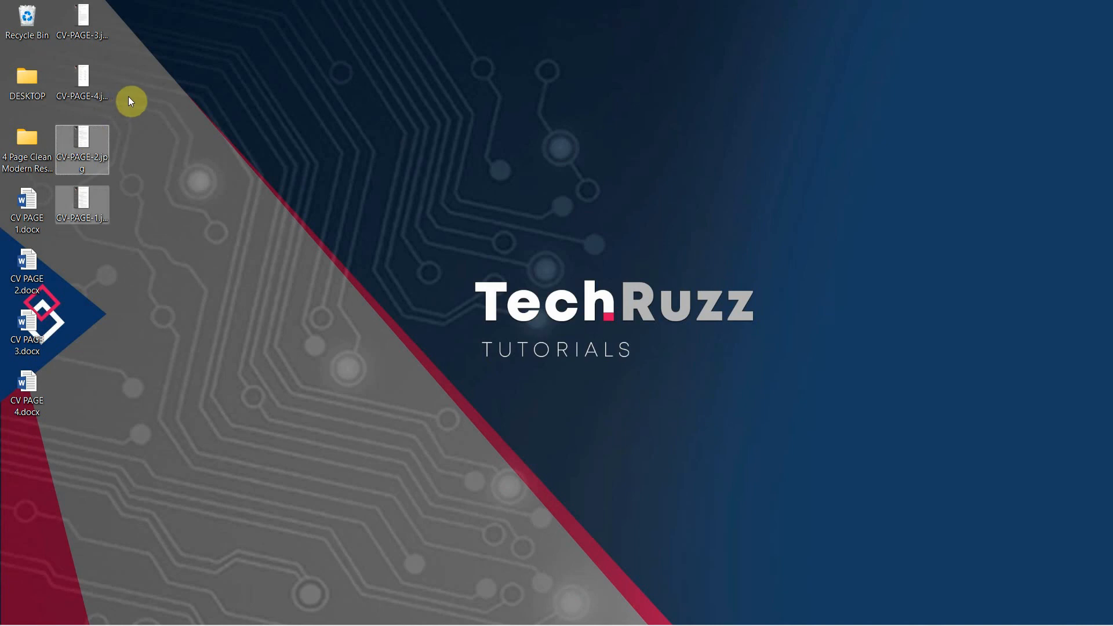
# - Open CV-PAGE-1.jpg from the desktop in the image viewer and go on to CV-PAGE-2.jpg to check both exported pages
pyautogui.click(129, 101)
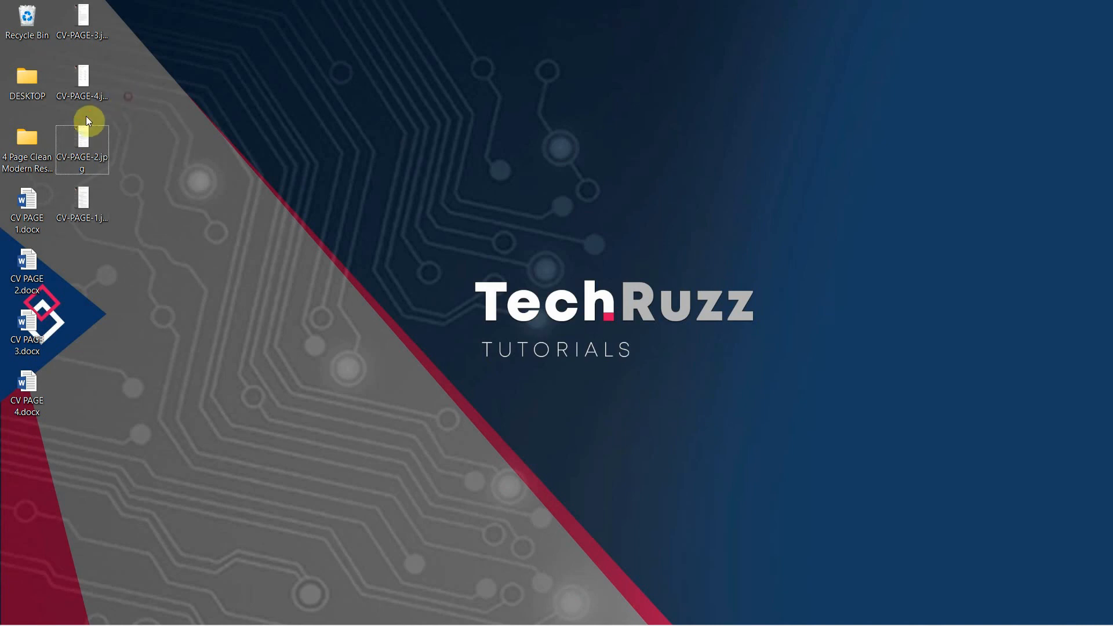
pyautogui.doubleClick(79, 207)
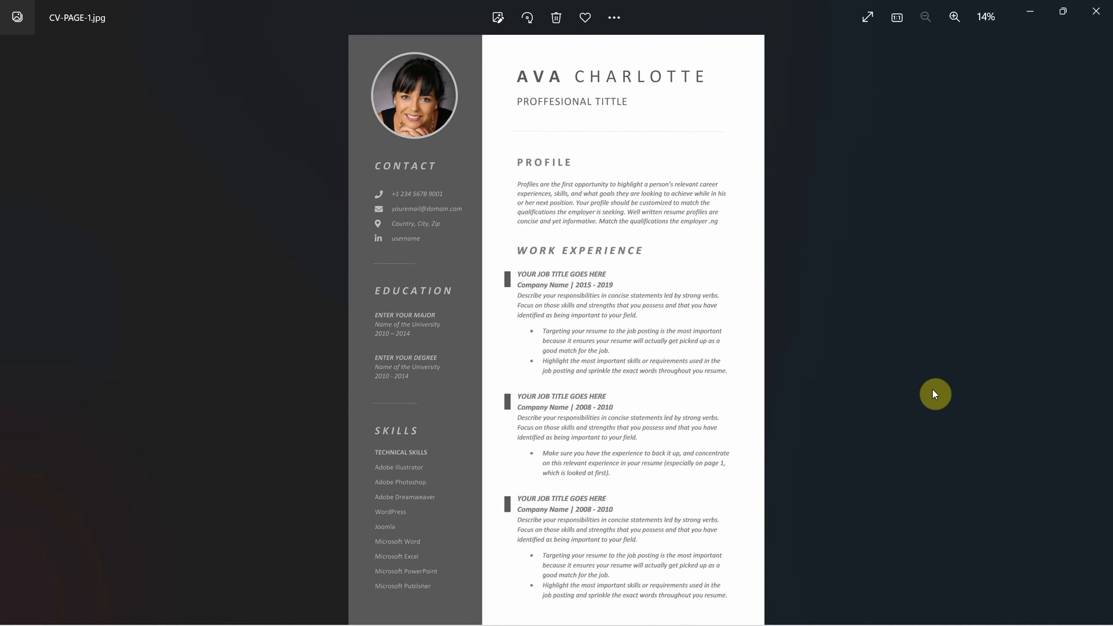
pyautogui.press('Right')
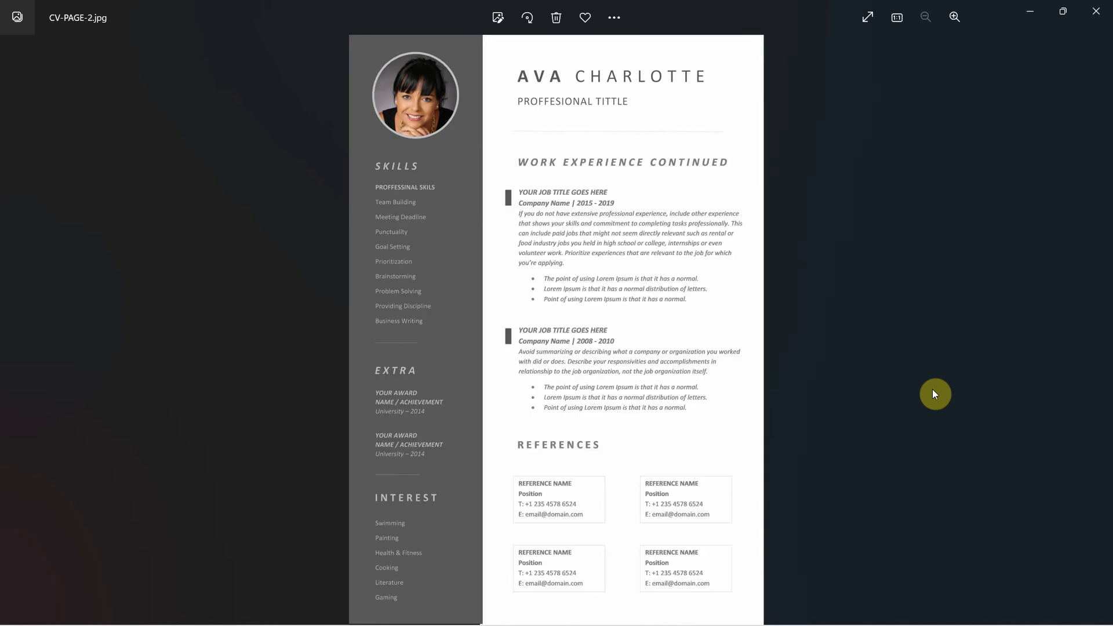